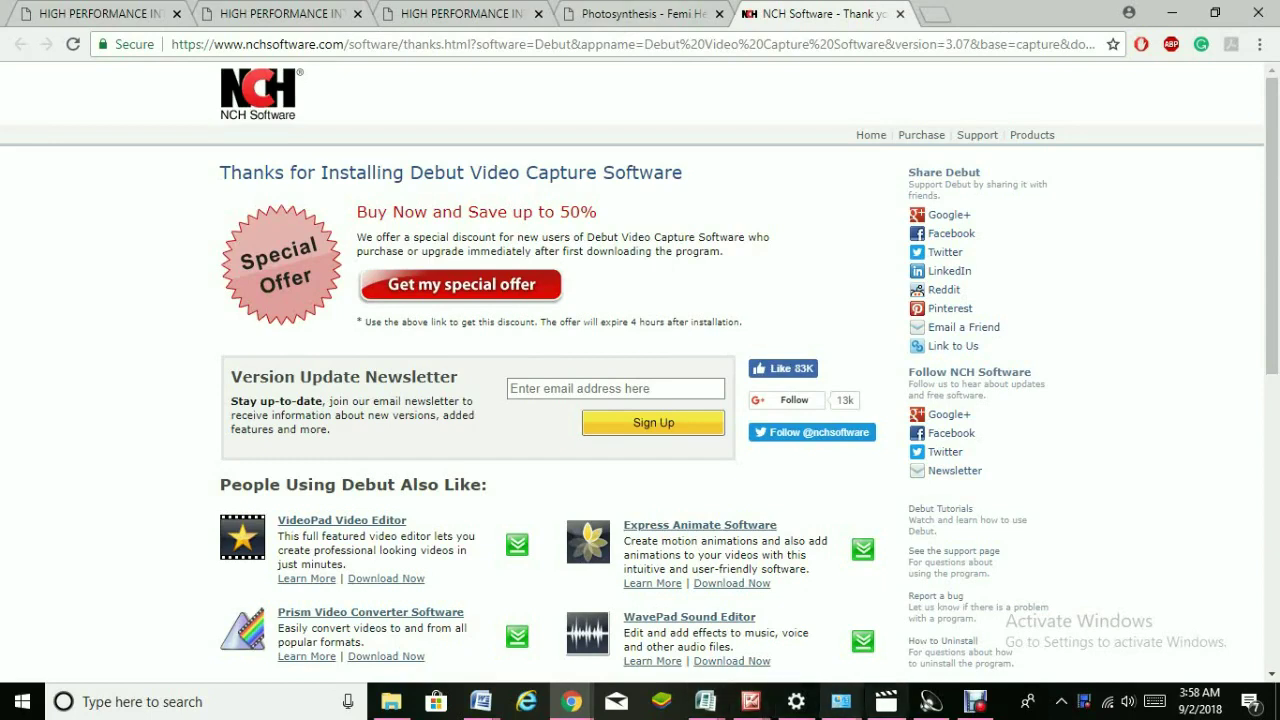
Step: Confirm the Ethernet 3 adapter's IPv4 settings with static IP address 192.168.188.20 and subnet mask 255.255.255.0, and close its properties
{"action": "left_click", "coordinate": [796, 701]}
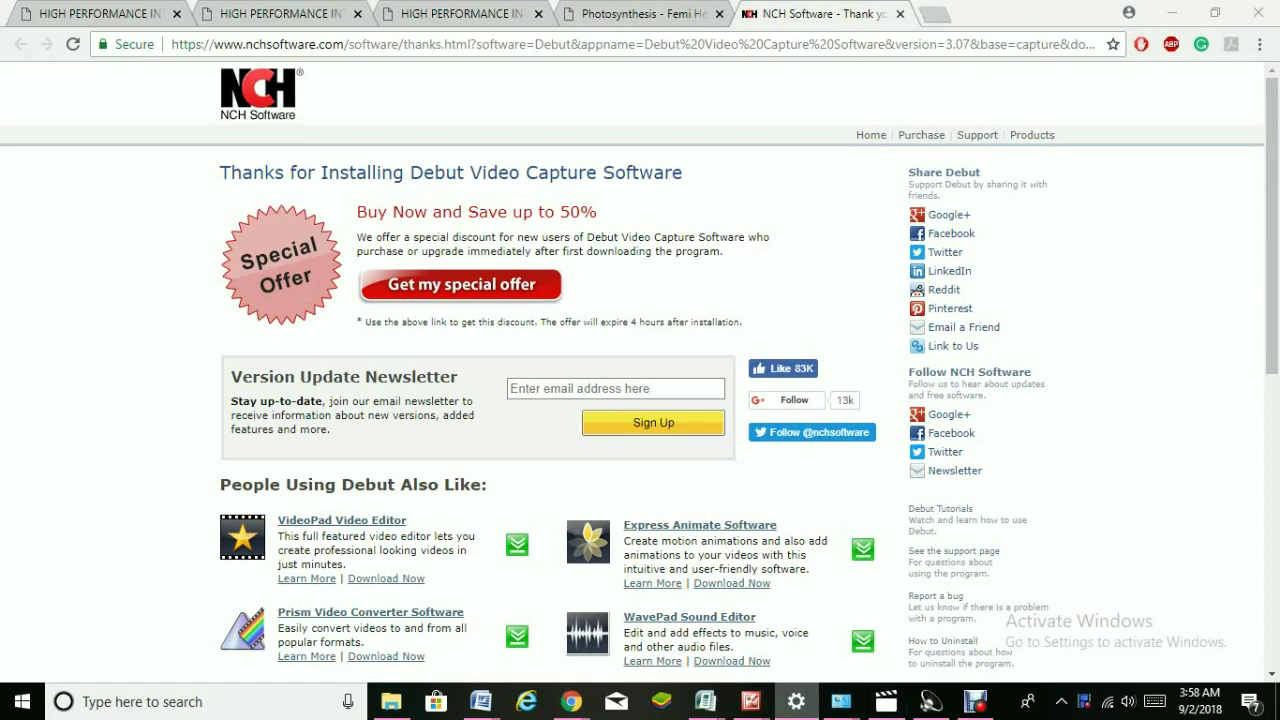
{"action": "mouse_move", "coordinate": [841, 701]}
{"action": "left_click", "coordinate": [950, 620]}
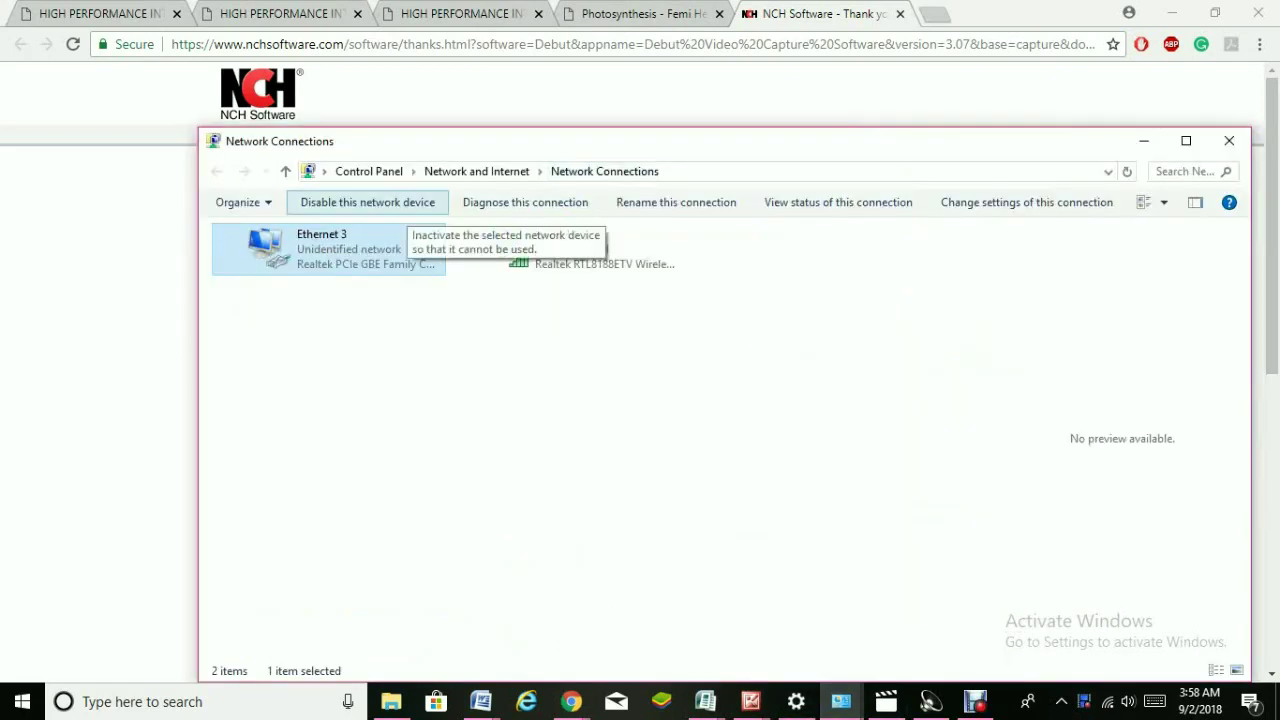
{"action": "right_click", "coordinate": [337, 252]}
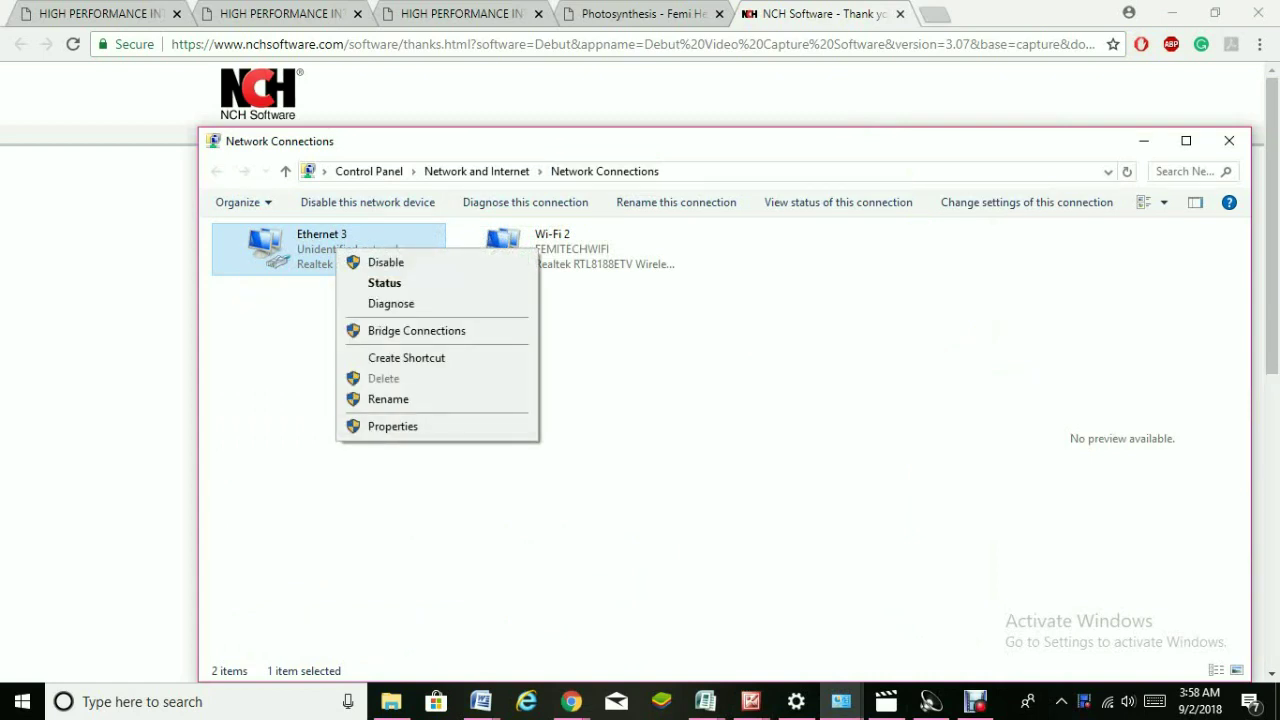
{"action": "left_click", "coordinate": [392, 426]}
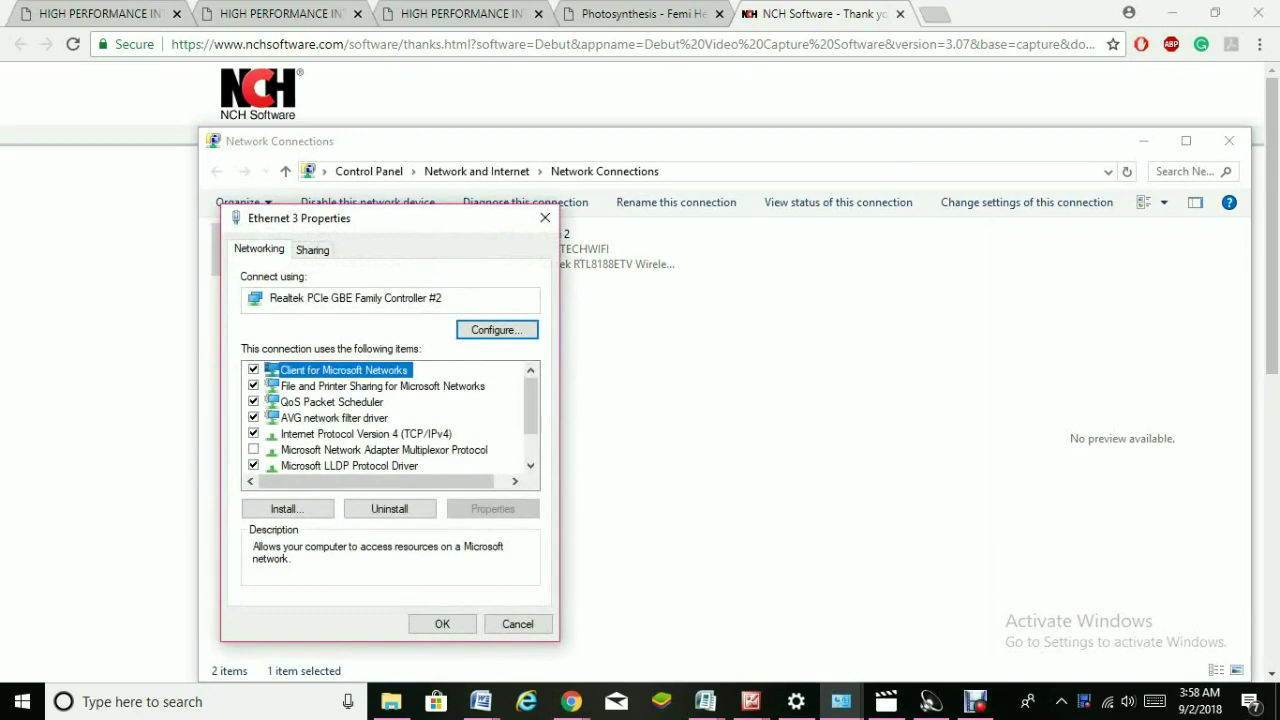
{"action": "left_click", "coordinate": [366, 433]}
{"action": "left_click", "coordinate": [492, 509]}
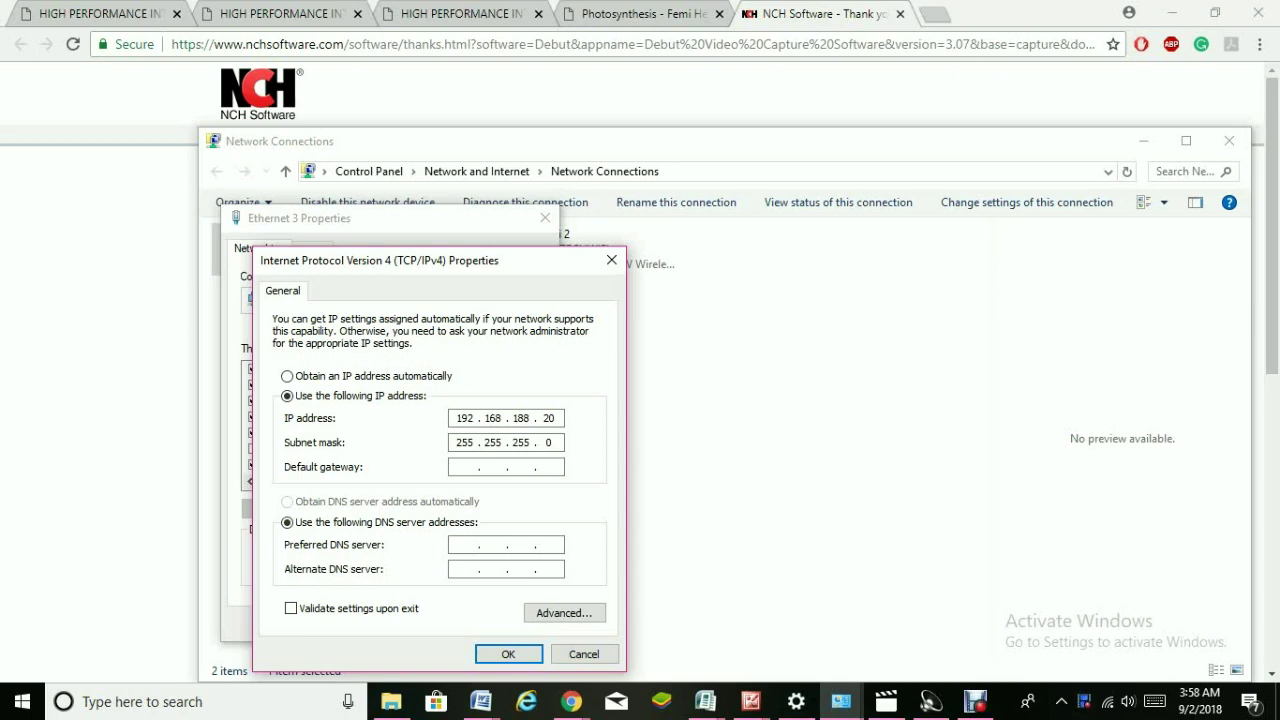
{"action": "left_click", "coordinate": [508, 654]}
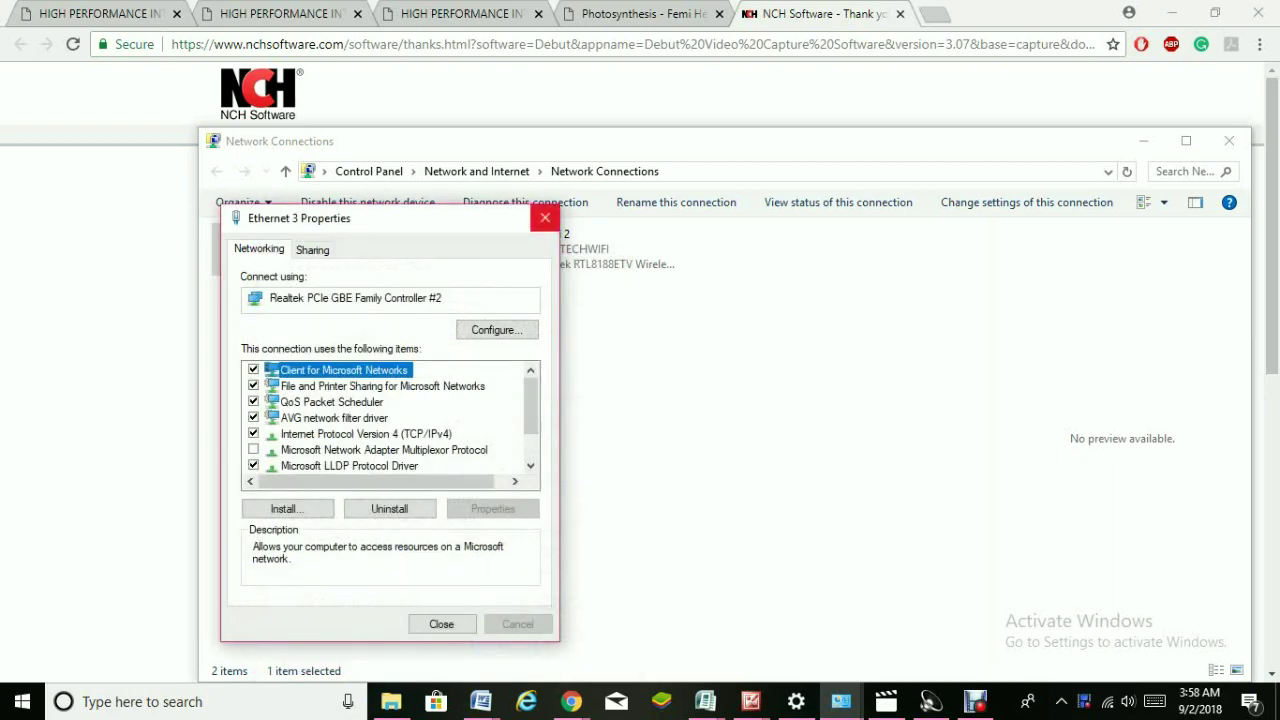
{"action": "left_click", "coordinate": [545, 217]}
Step: Load the CPE's management page at 192.168.188.253 in the browser tab showing the Photosynthesis article
{"action": "left_click", "coordinate": [640, 13]}
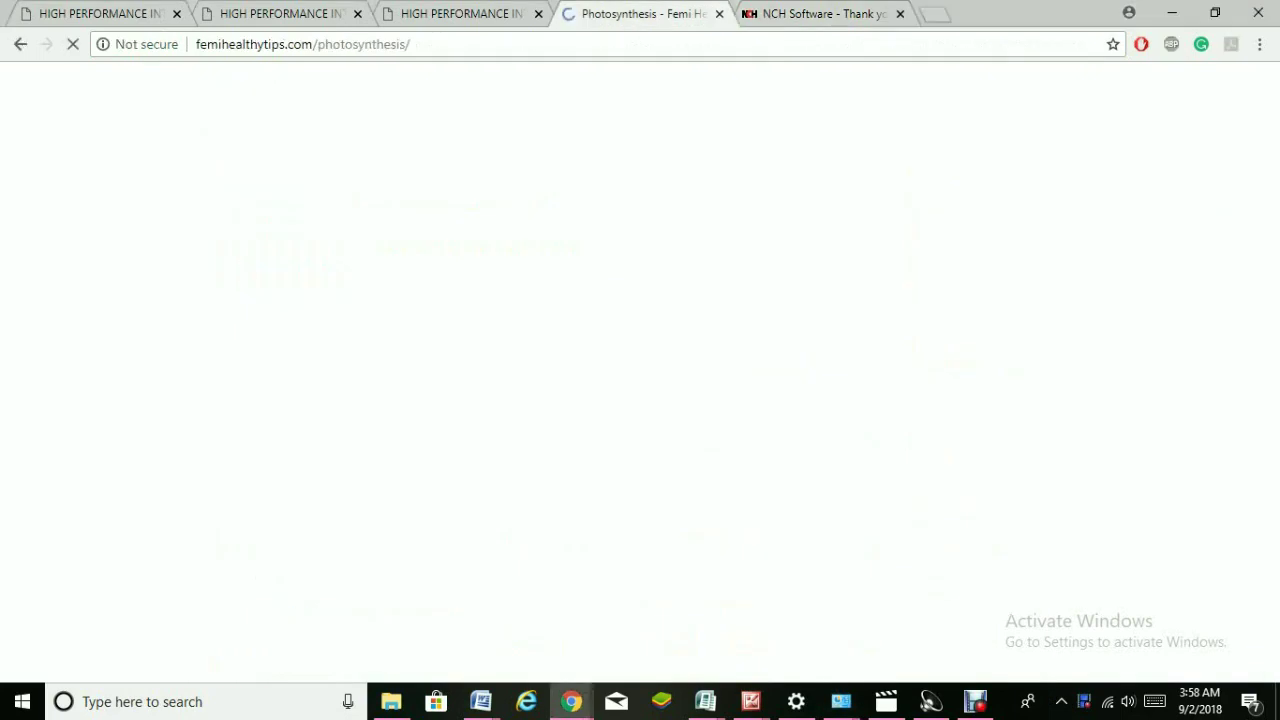
{"action": "left_click", "coordinate": [302, 44]}
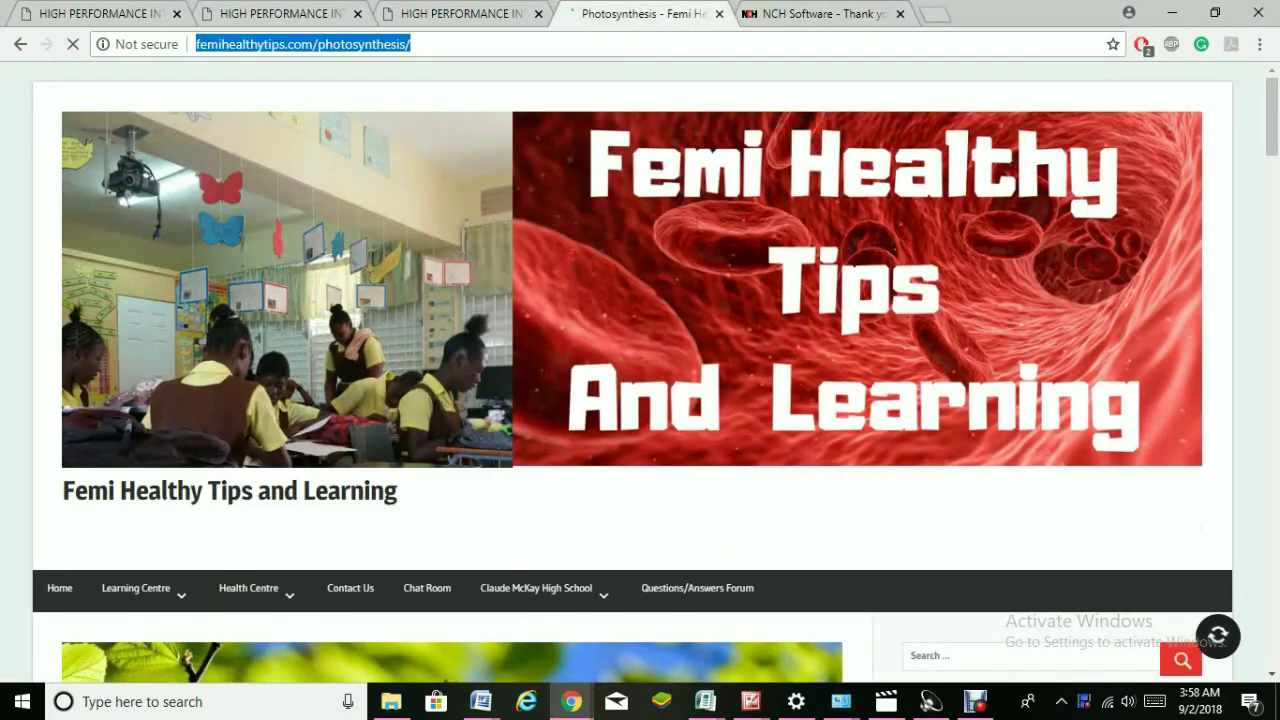
{"action": "type", "text": "19"}
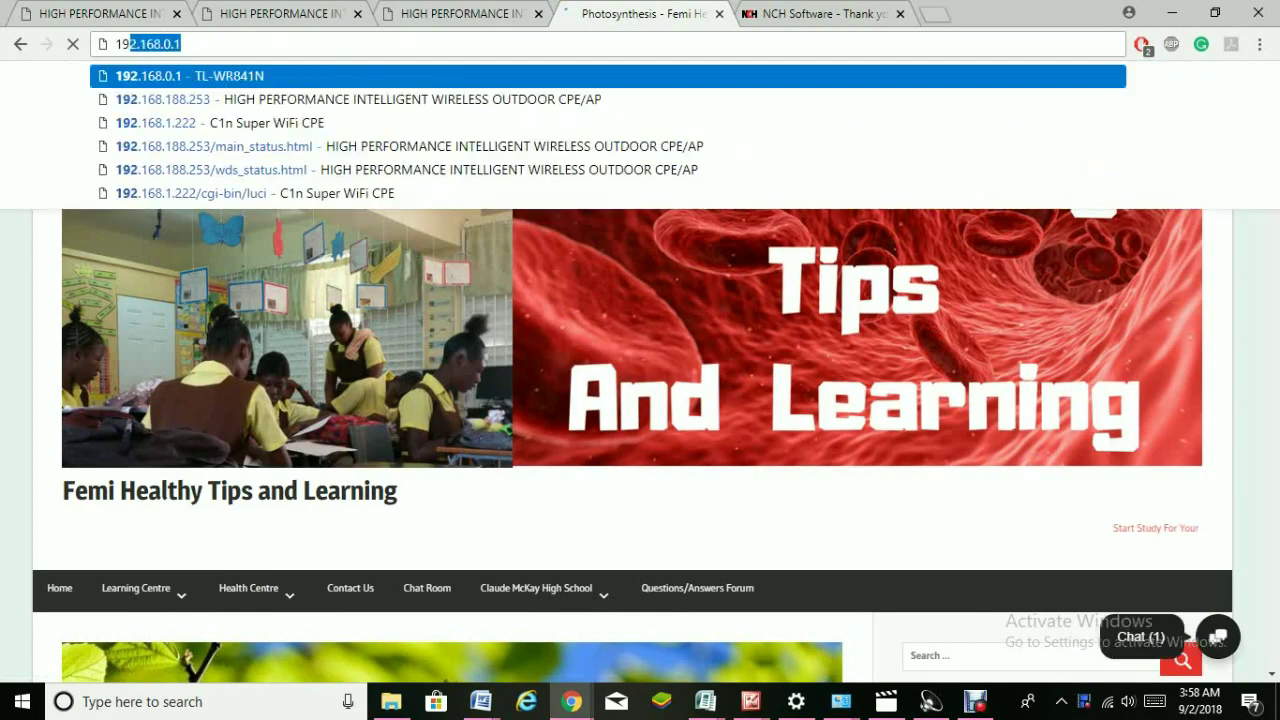
{"action": "type", "text": "2.168."}
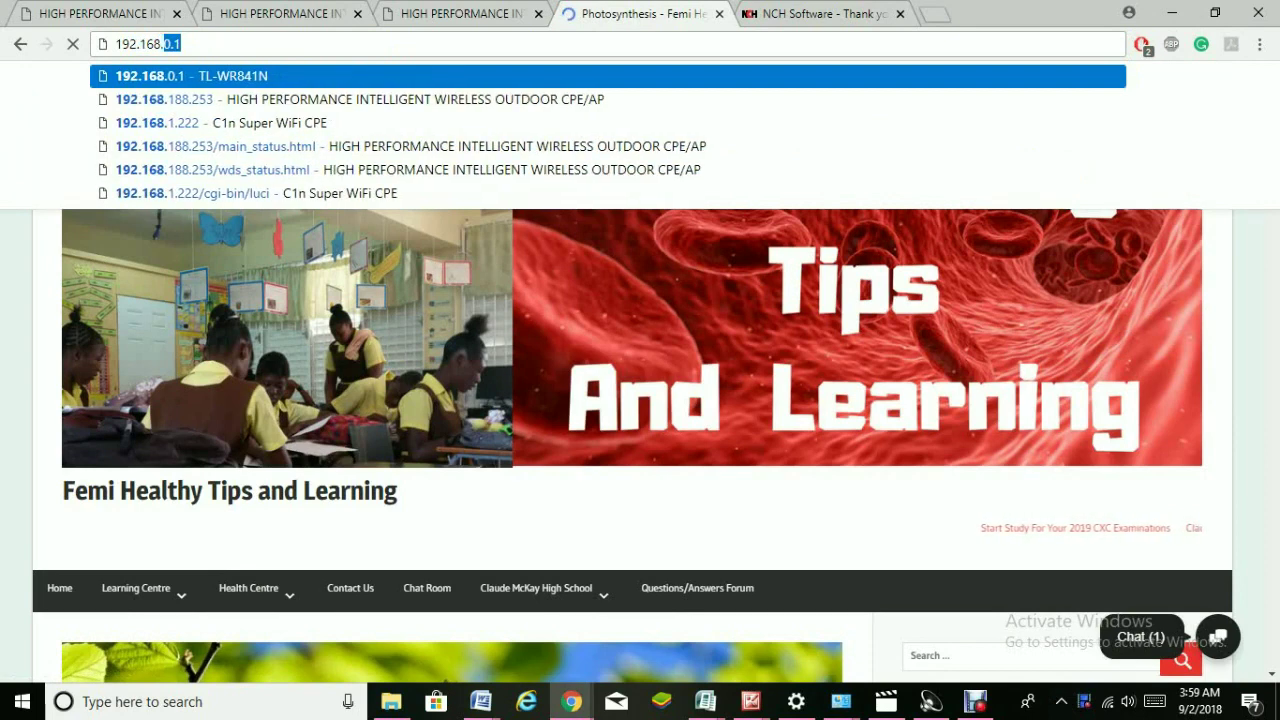
{"action": "type", "text": "188"}
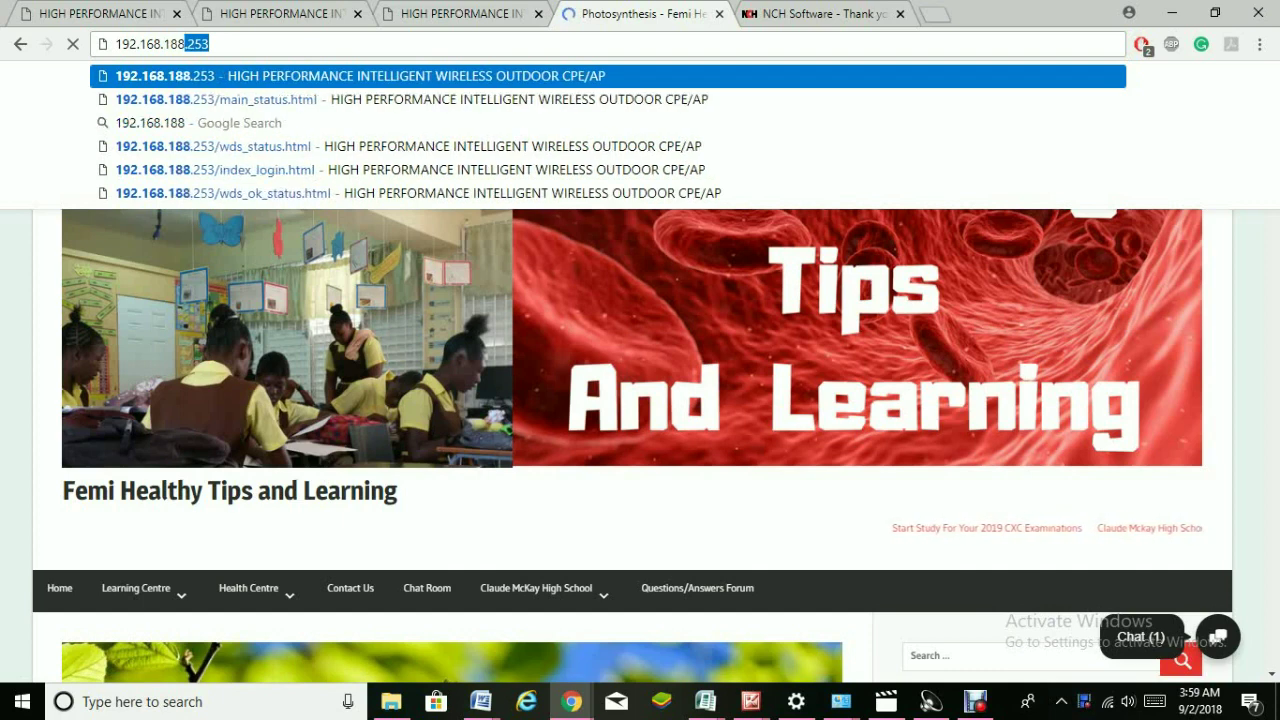
{"action": "key", "text": "Return"}
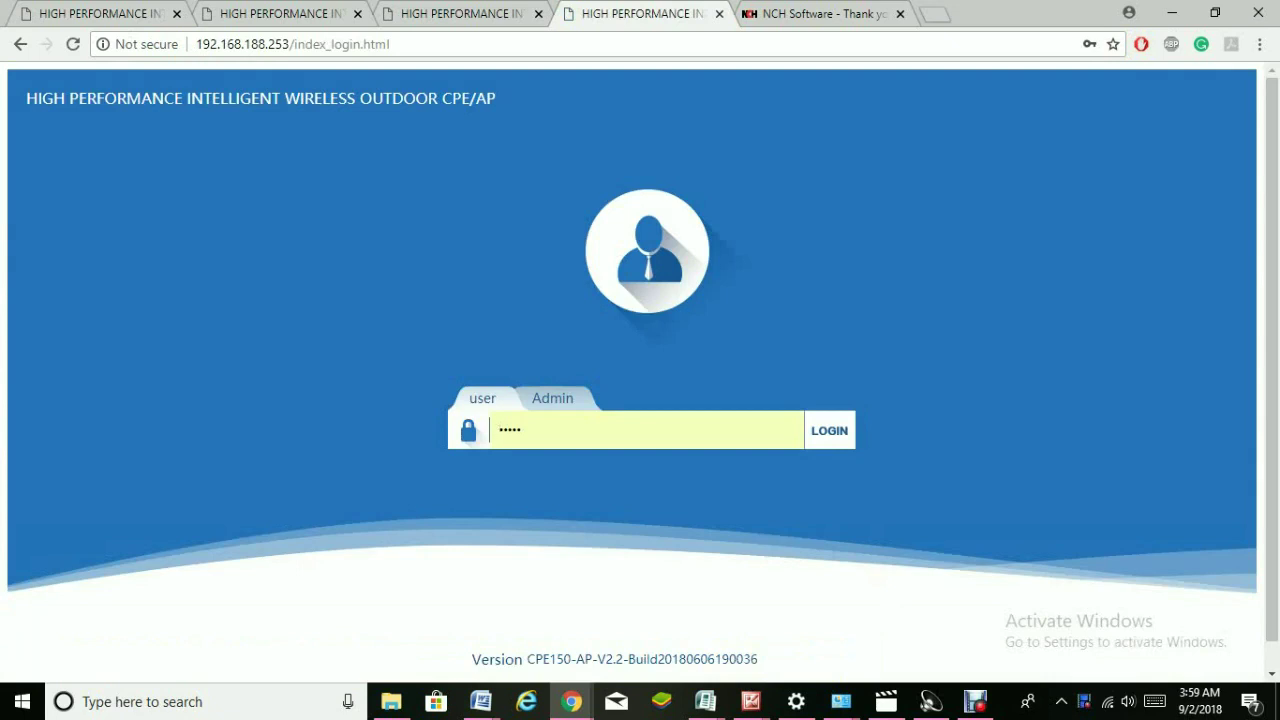
Step: Log in to the CPE management page as Admin with the account password
{"action": "left_click", "coordinate": [552, 398]}
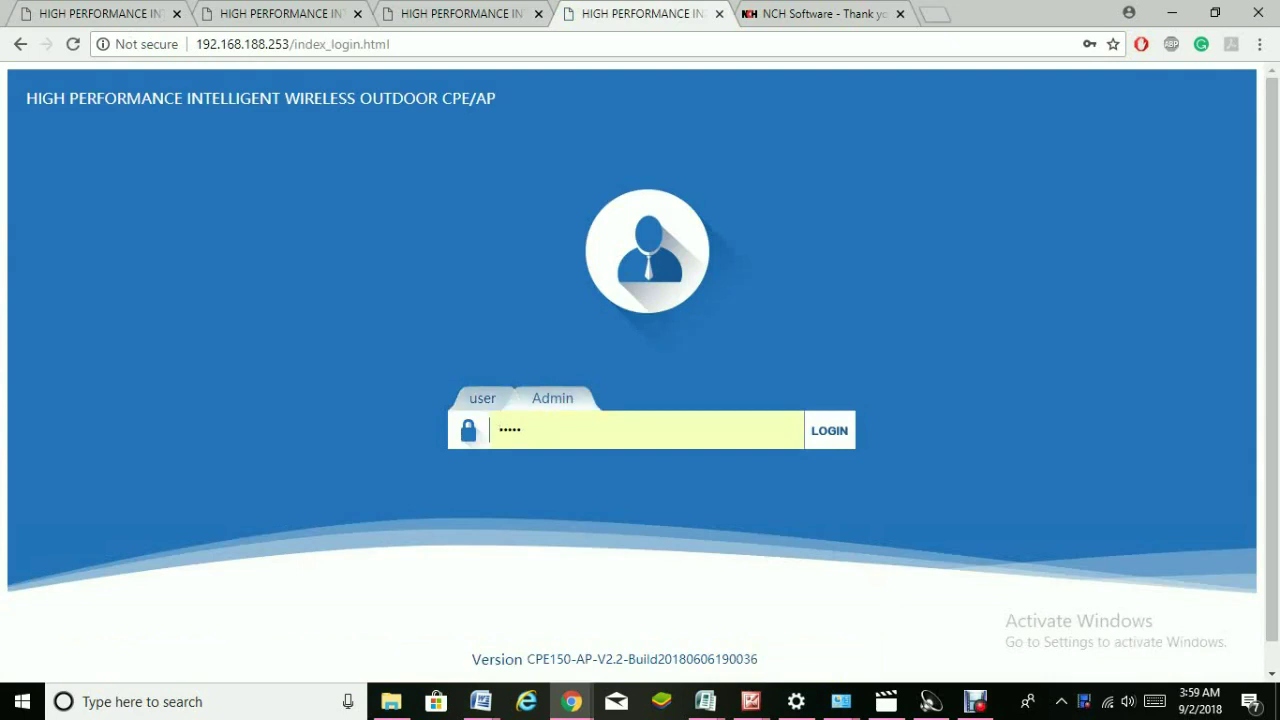
{"action": "left_click_drag", "start_coordinate": [574, 398], "coordinate": [468, 398]}
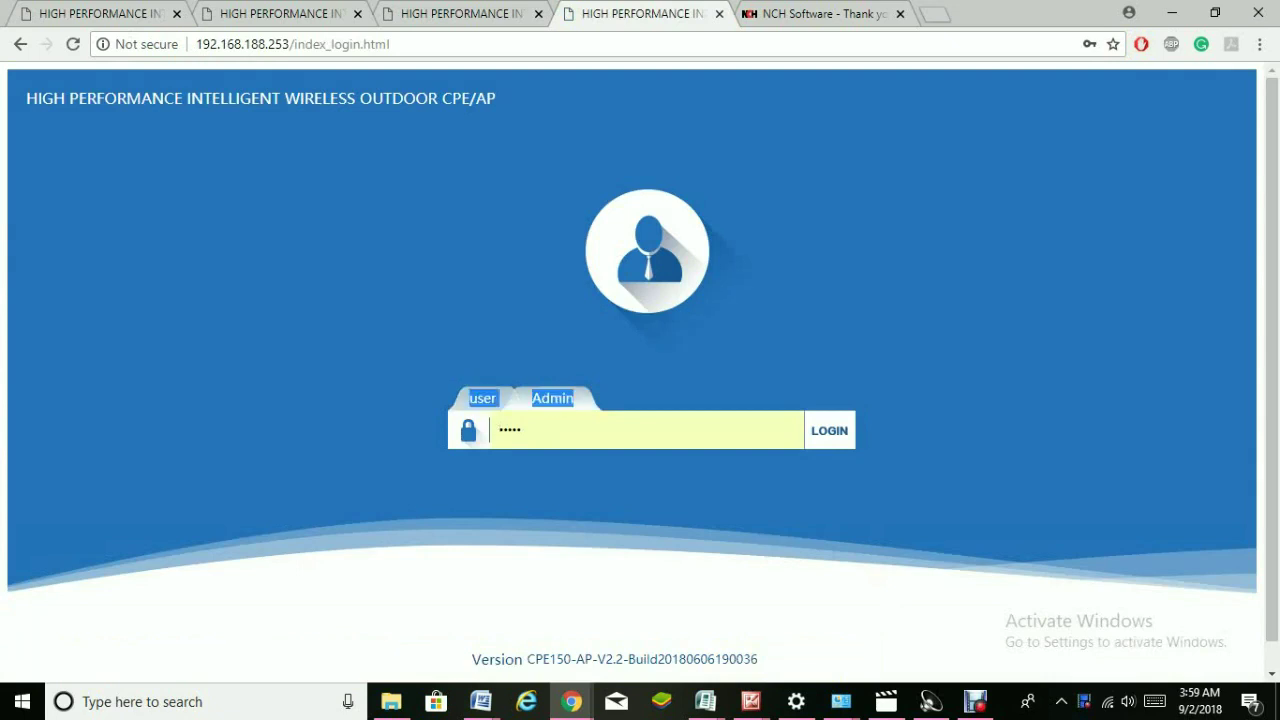
{"action": "left_click", "coordinate": [482, 398]}
{"action": "left_click", "coordinate": [552, 398]}
{"action": "double_click", "coordinate": [522, 430]}
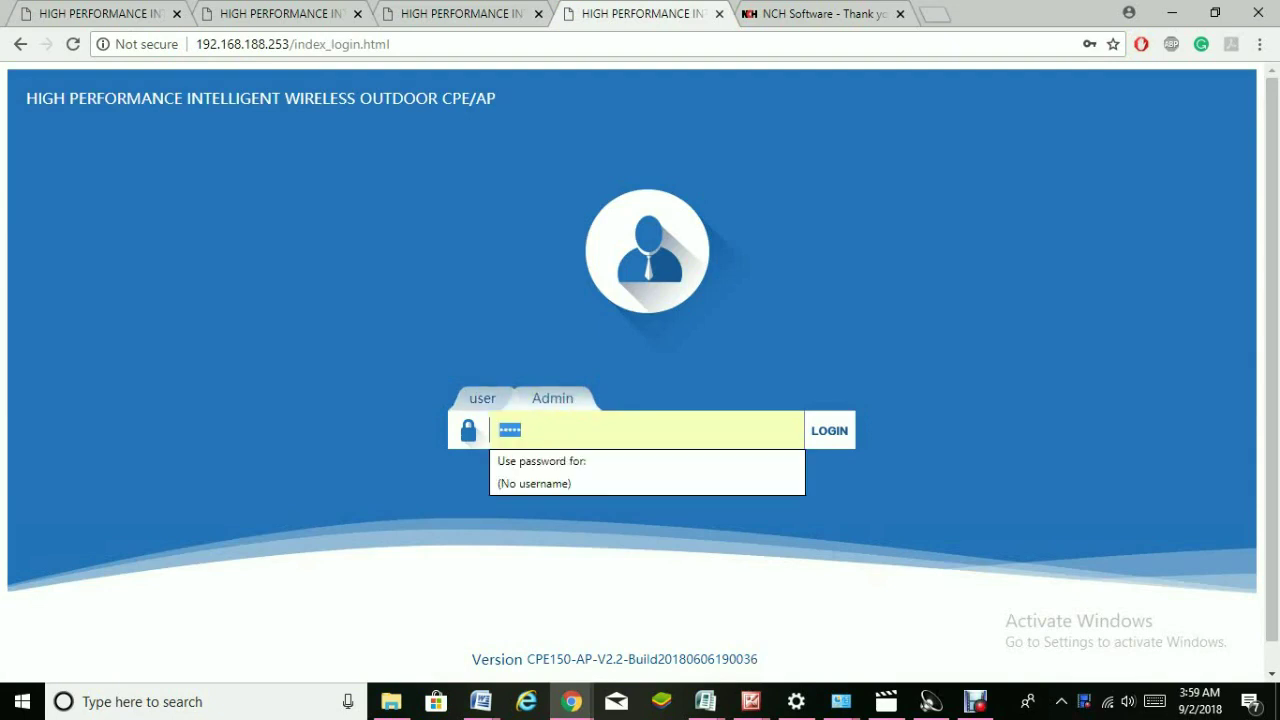
{"action": "type", "text": "a"}
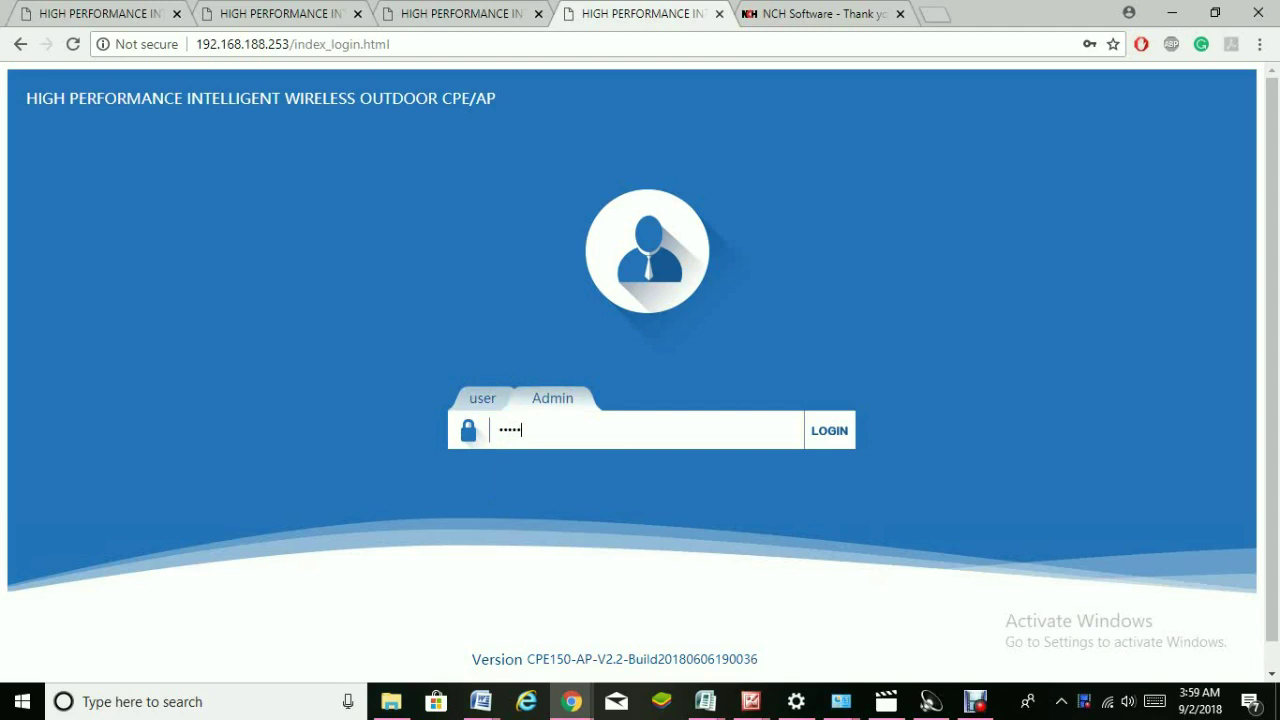
{"action": "key", "text": "Return"}
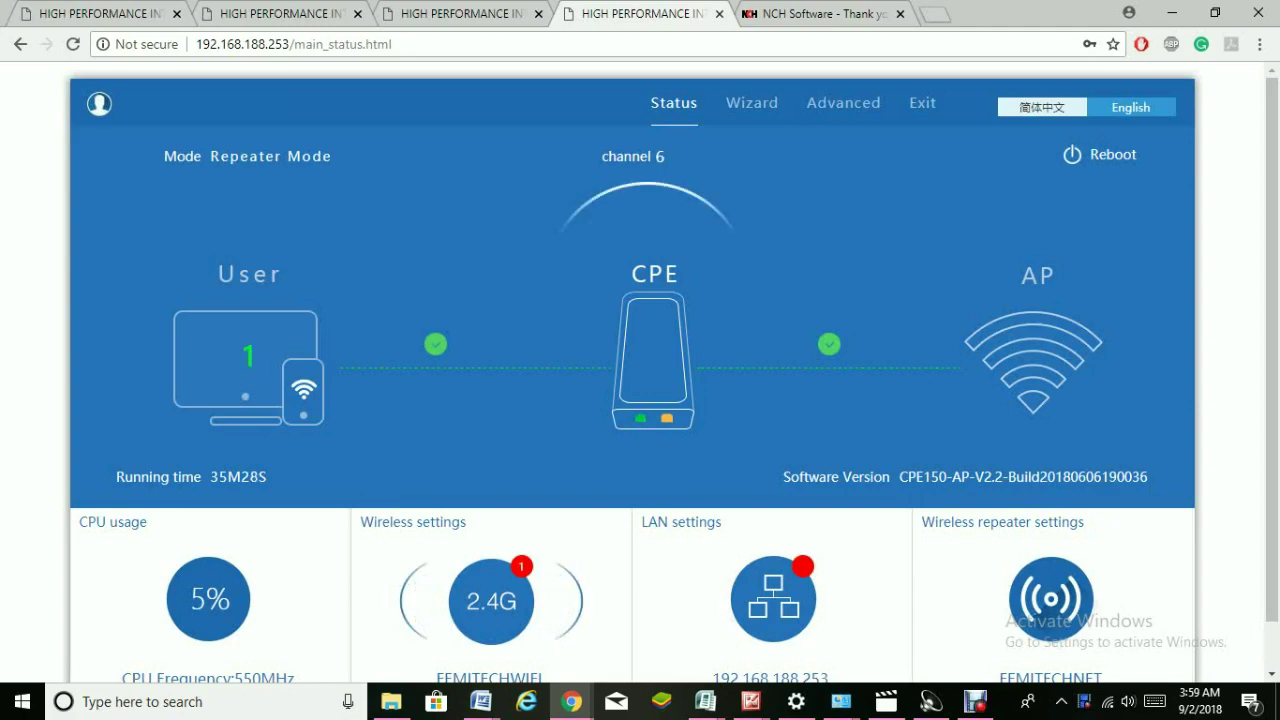
Step: Change the SSID in the 2.4G wireless settings to trtrtrtr, apply it and close the settings
{"action": "scroll", "coordinate": [640, 372], "scroll_direction": "down", "scroll_amount": 1}
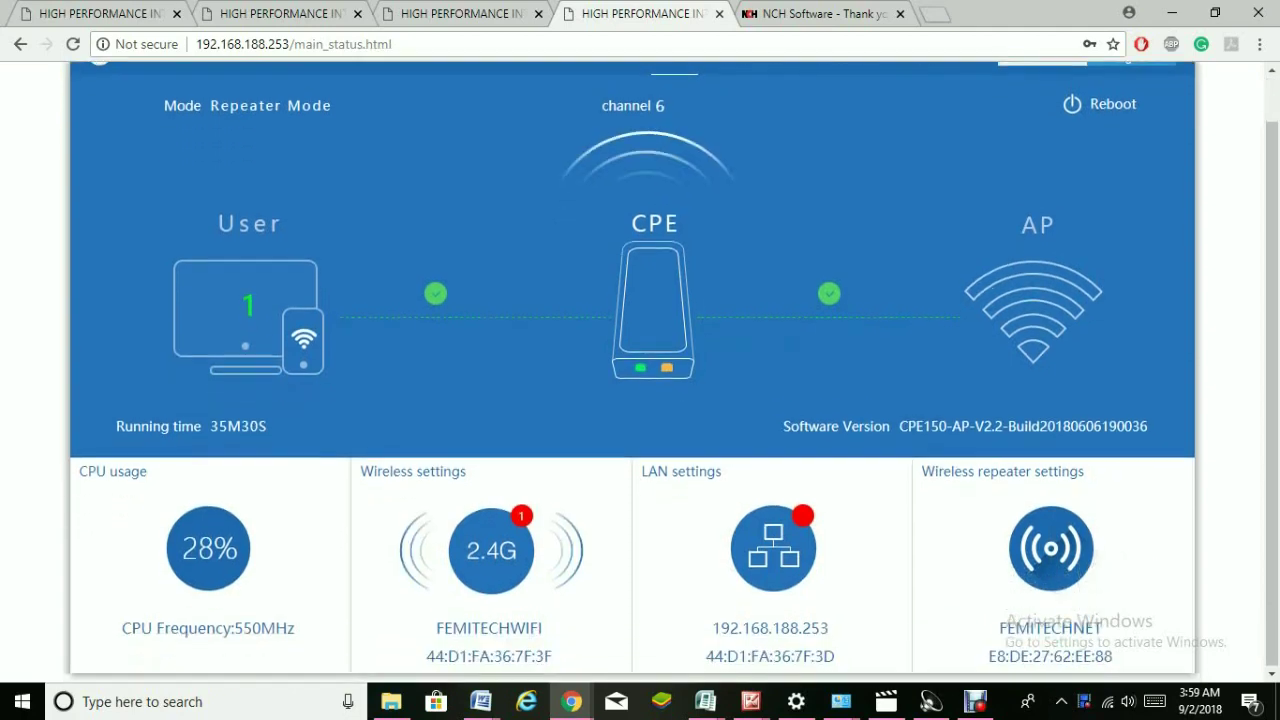
{"action": "left_click", "coordinate": [491, 549]}
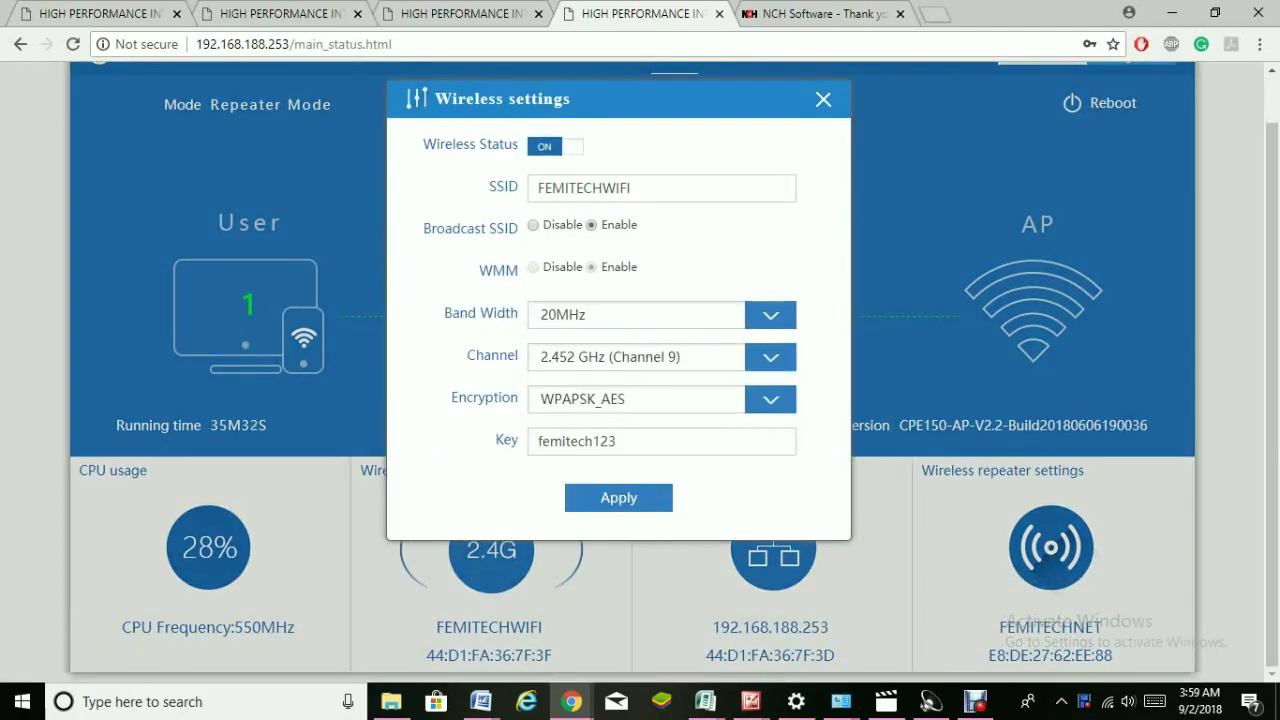
{"action": "left_click", "coordinate": [617, 188]}
{"action": "double_click", "coordinate": [617, 188]}
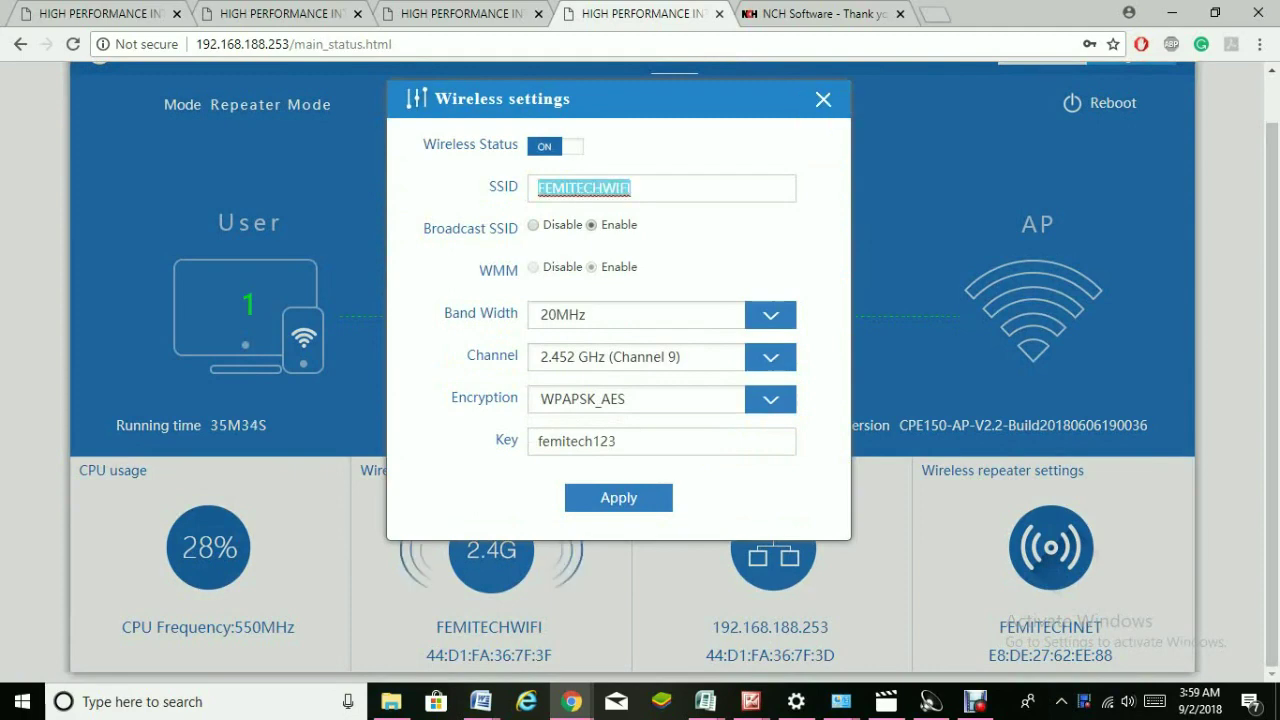
{"action": "type", "text": "trtrtrtr"}
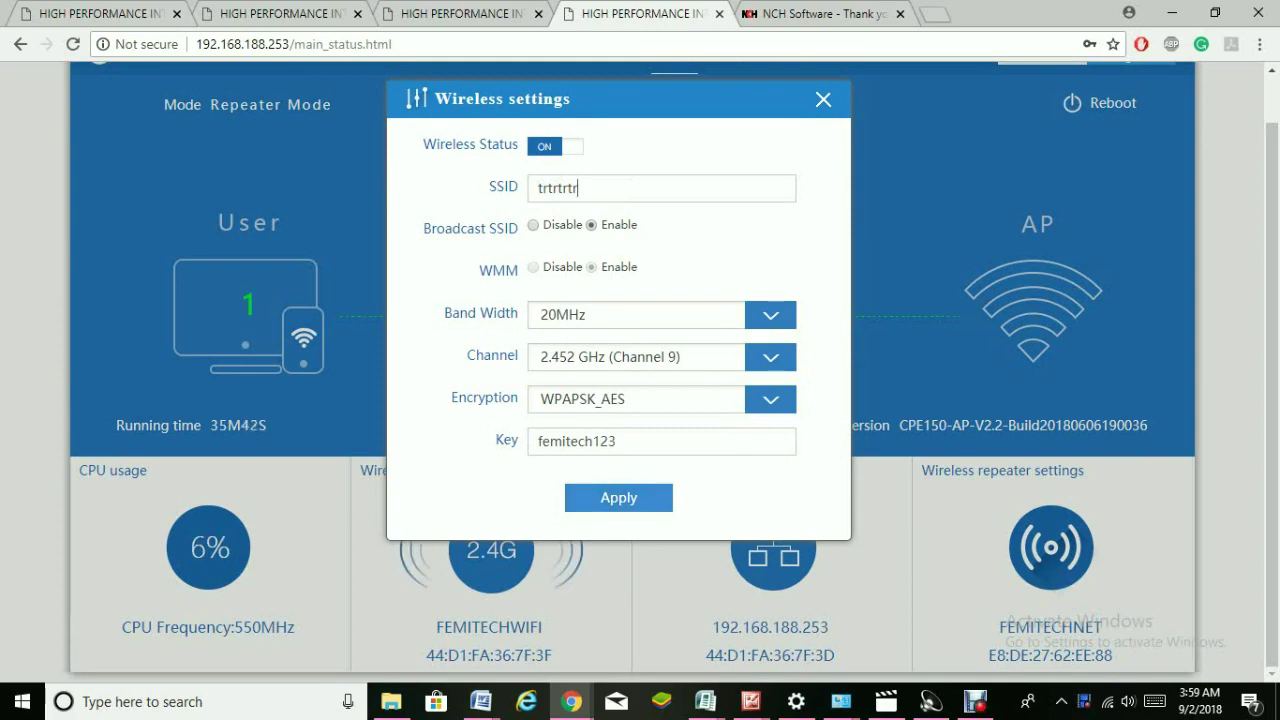
{"action": "key", "text": "Return"}
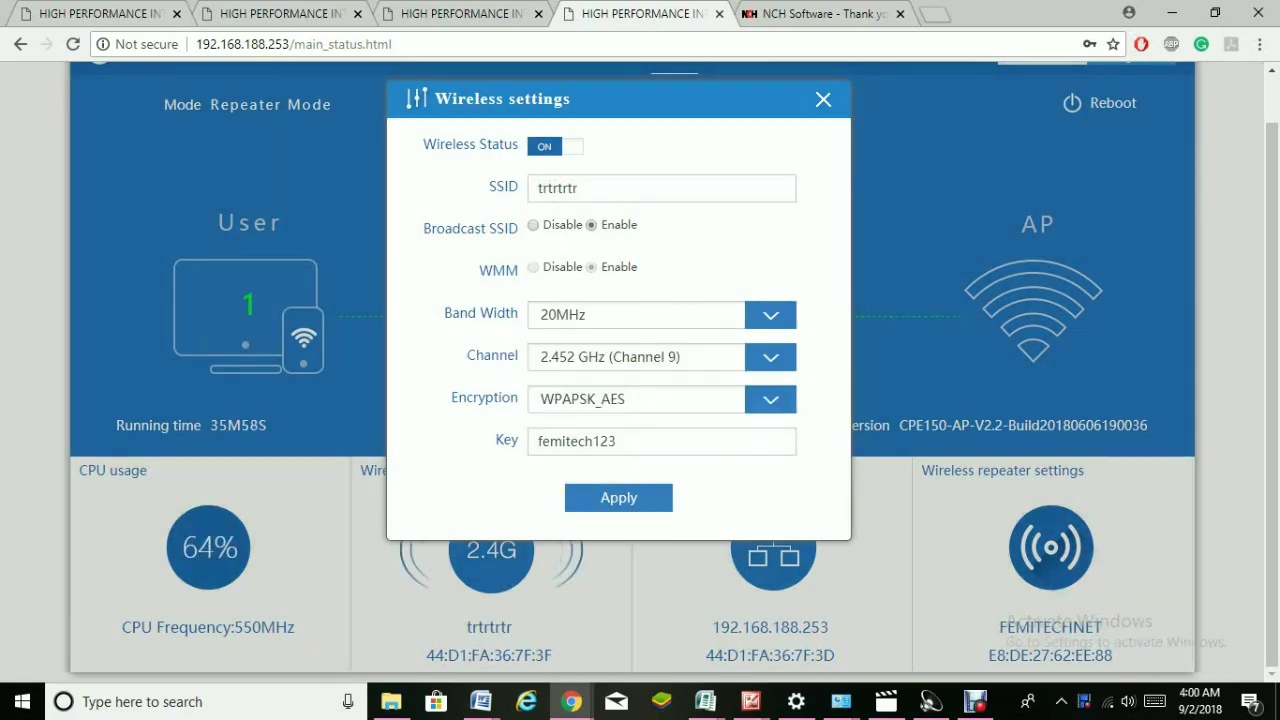
{"action": "left_click", "coordinate": [618, 497]}
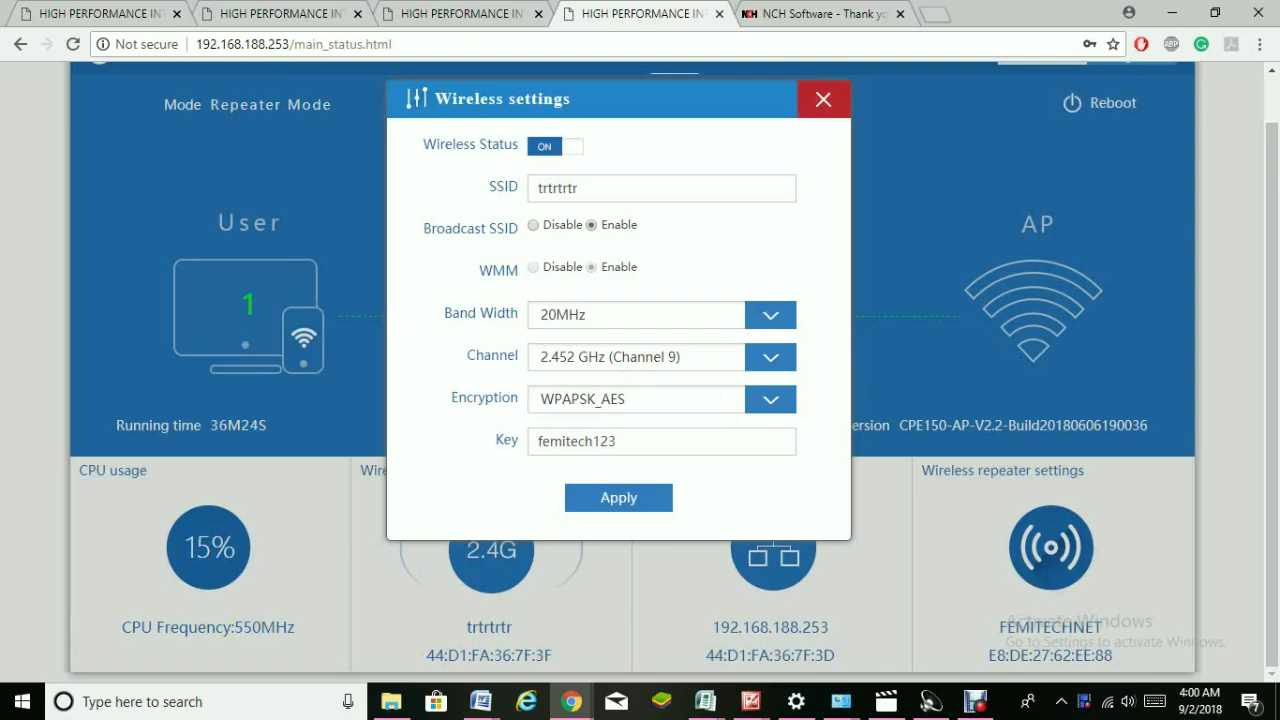
{"action": "left_click", "coordinate": [823, 99]}
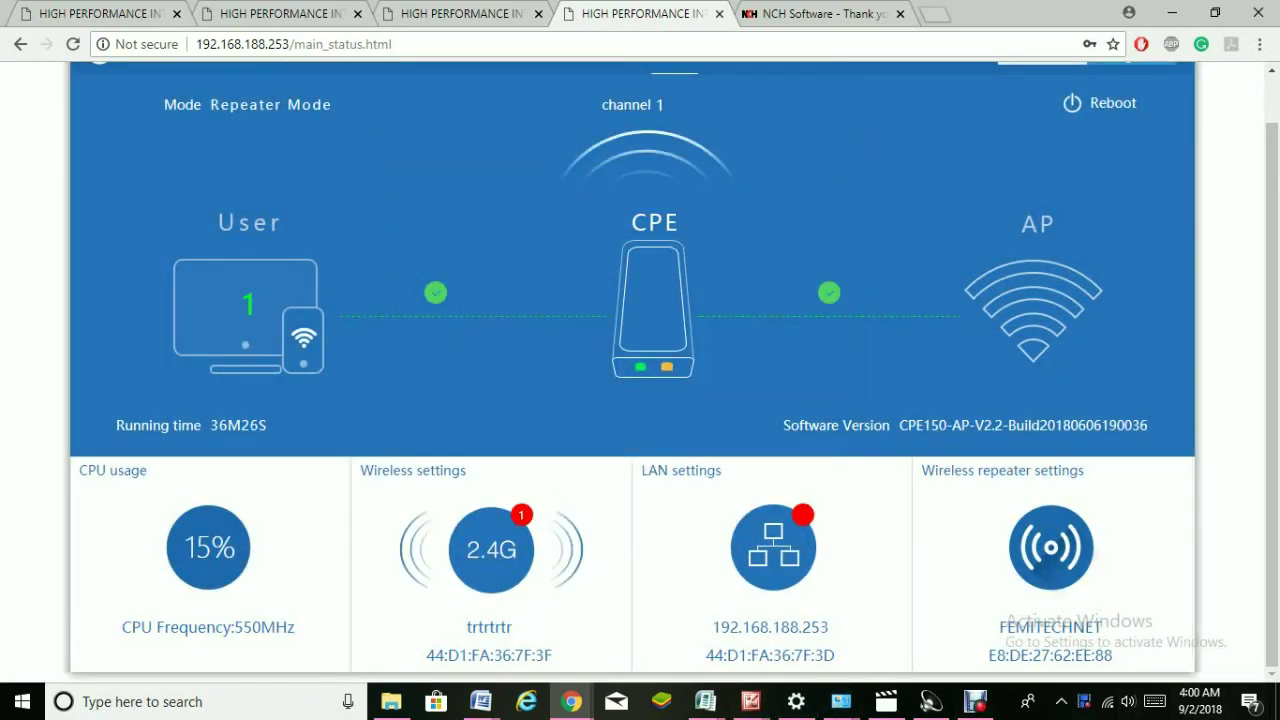
Step: Choose FEMITECHNET as the access point in the wireless repeater settings and proceed with its WPA2PSK_TKIPAES authentication and existing key
{"action": "left_click", "coordinate": [1050, 548]}
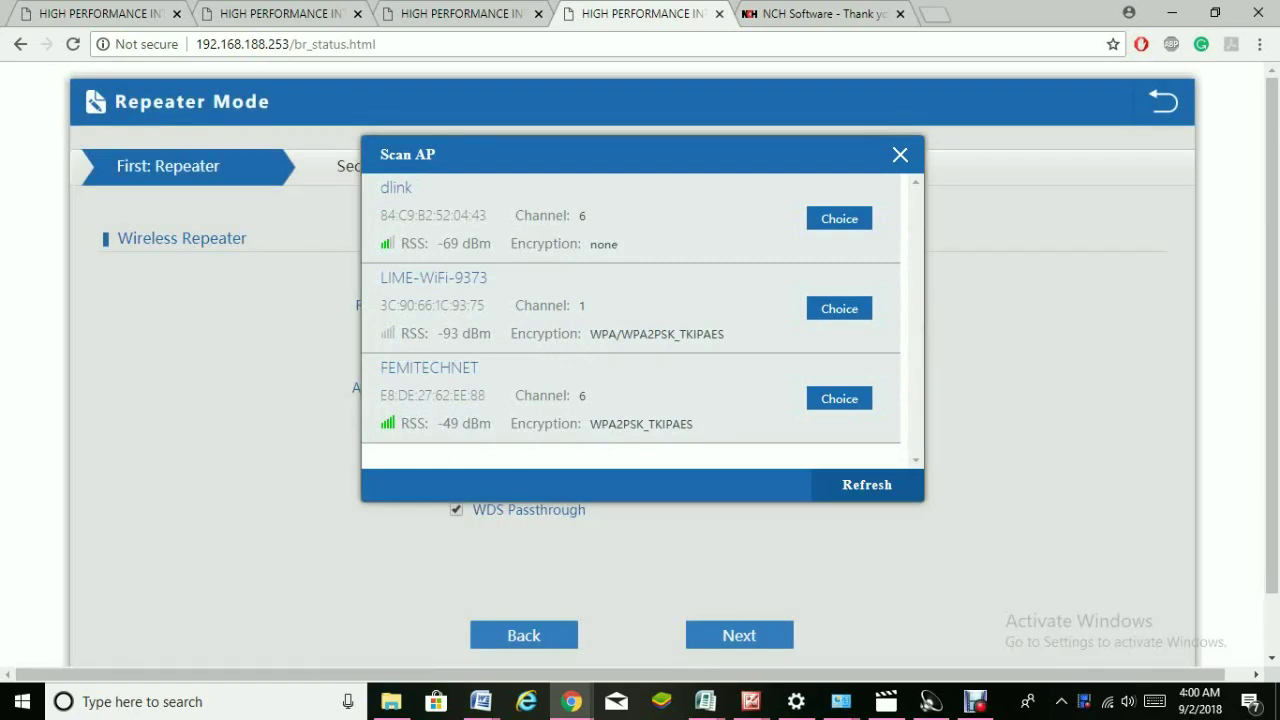
{"action": "left_click", "coordinate": [839, 398]}
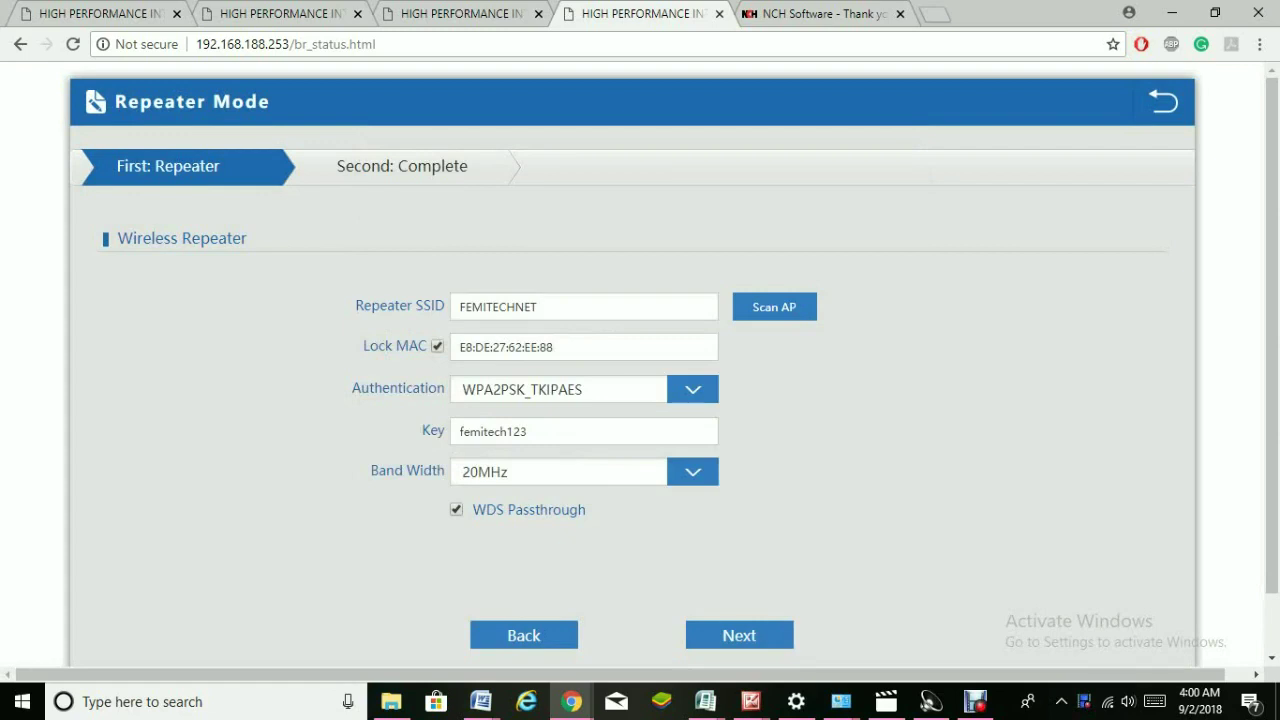
{"action": "left_click", "coordinate": [692, 389]}
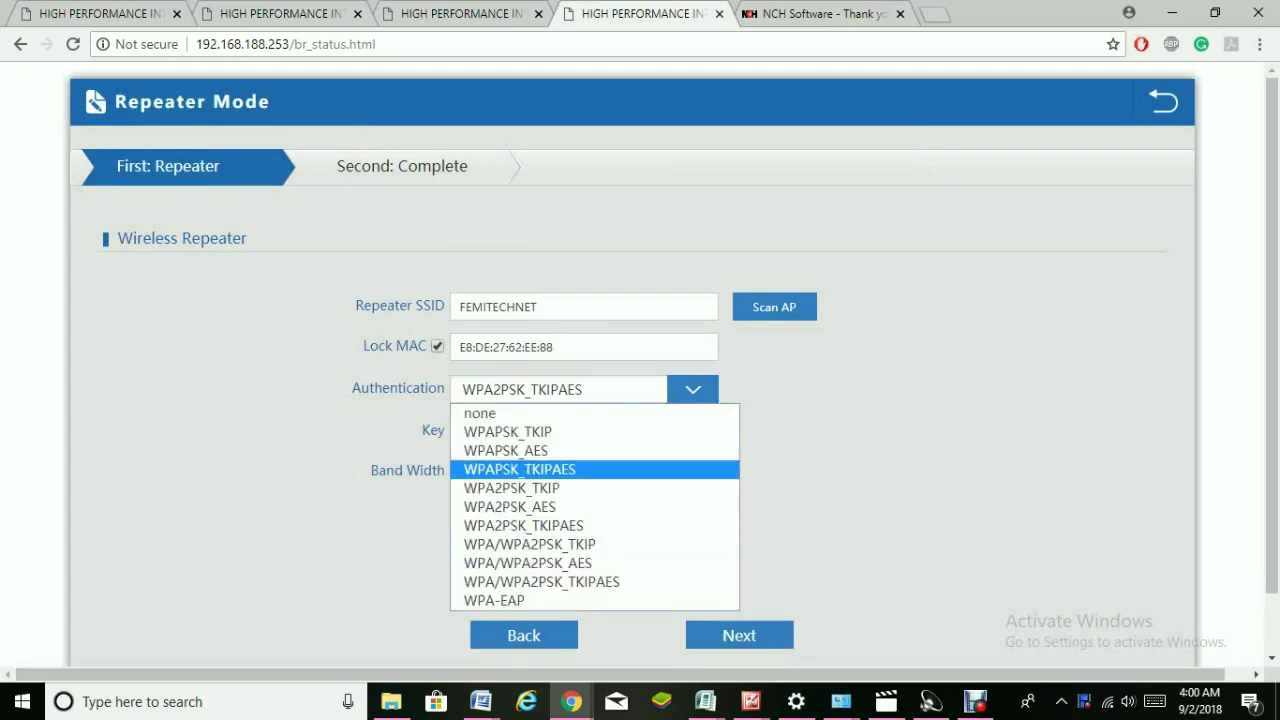
{"action": "key", "text": "Escape"}
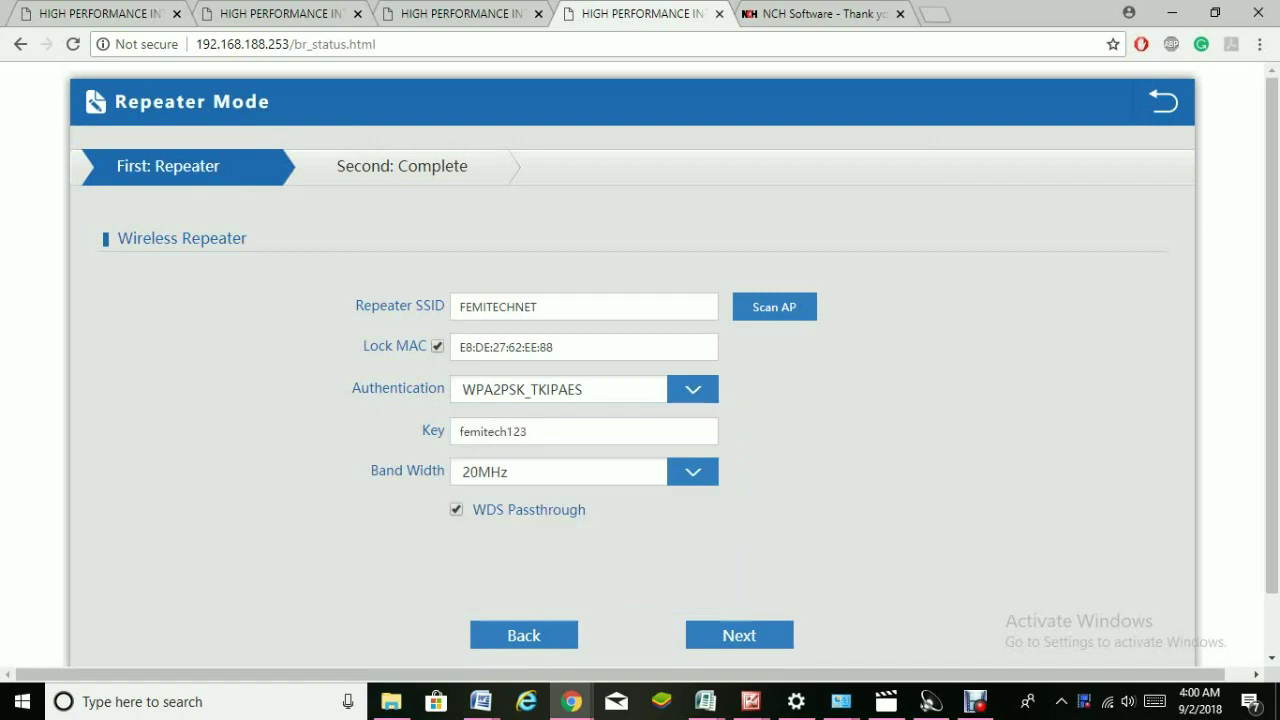
{"action": "left_click", "coordinate": [527, 431]}
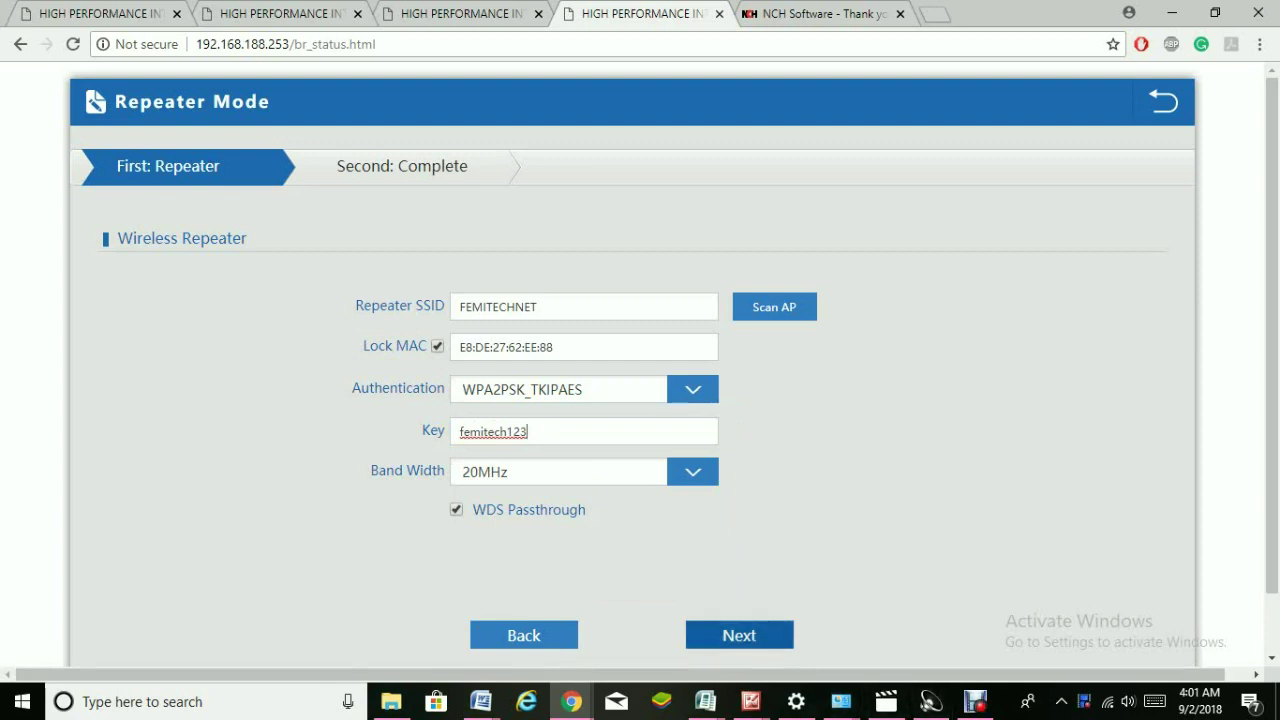
{"action": "left_click", "coordinate": [739, 635]}
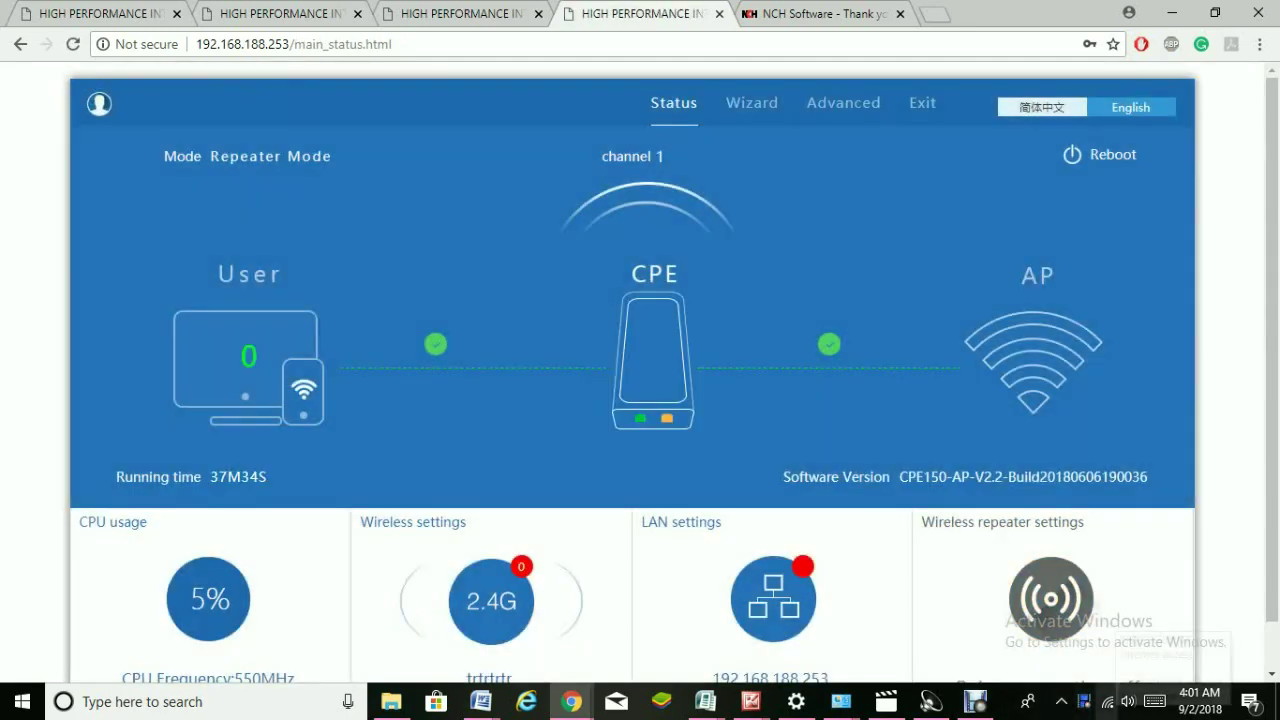
Step: Connect the PC to the trtrtrtr Wi-Fi network with its network security key and allow the PC to be discoverable
{"action": "left_click", "coordinate": [1107, 702]}
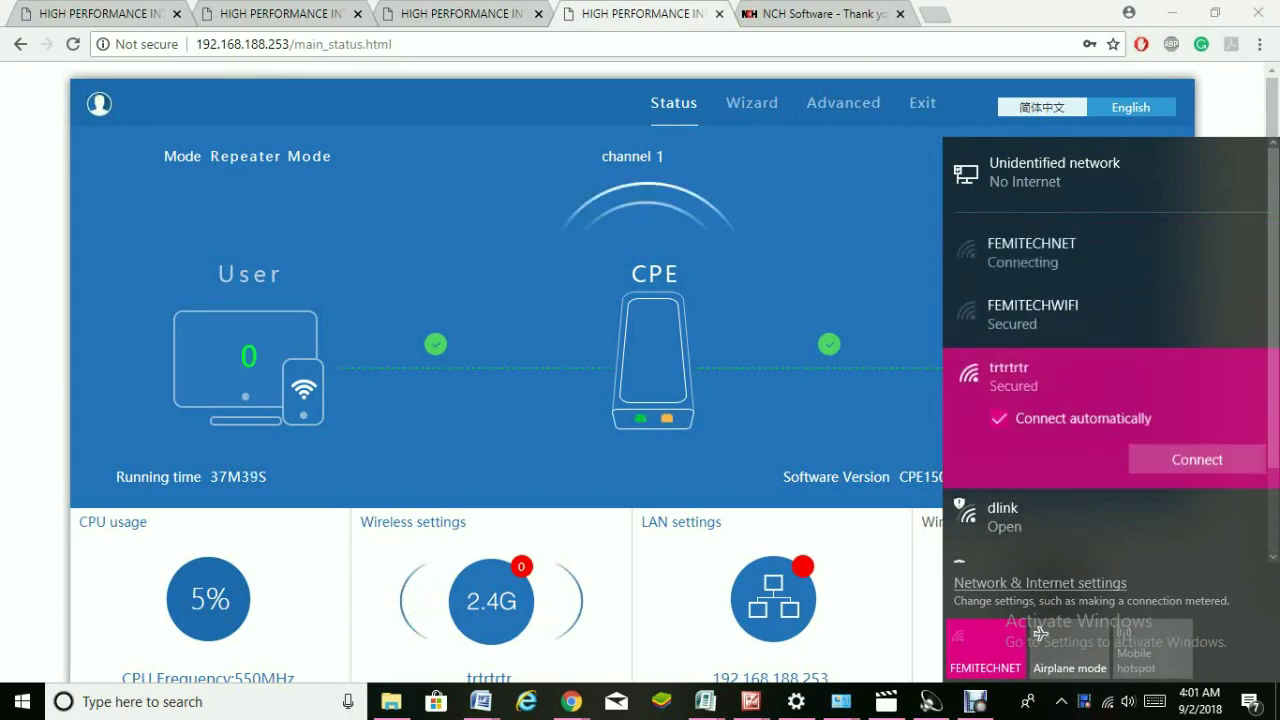
{"action": "left_click", "coordinate": [1198, 460]}
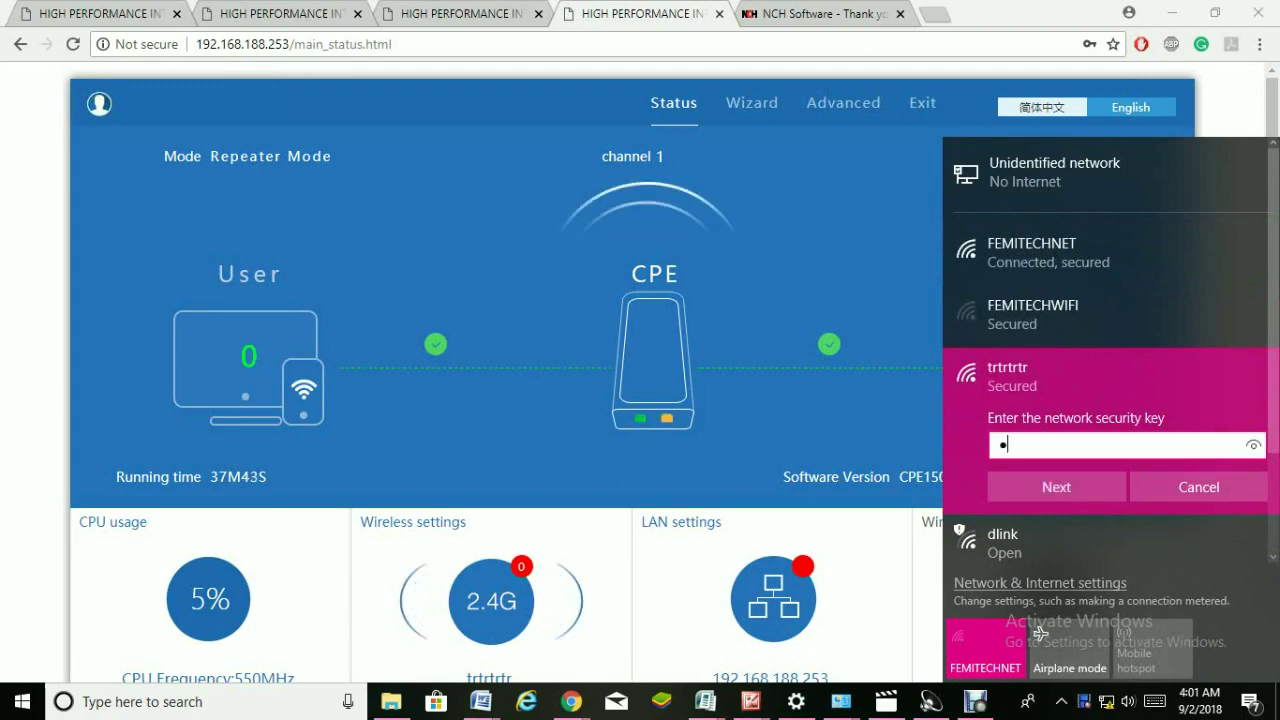
{"action": "type", "text": "••••"}
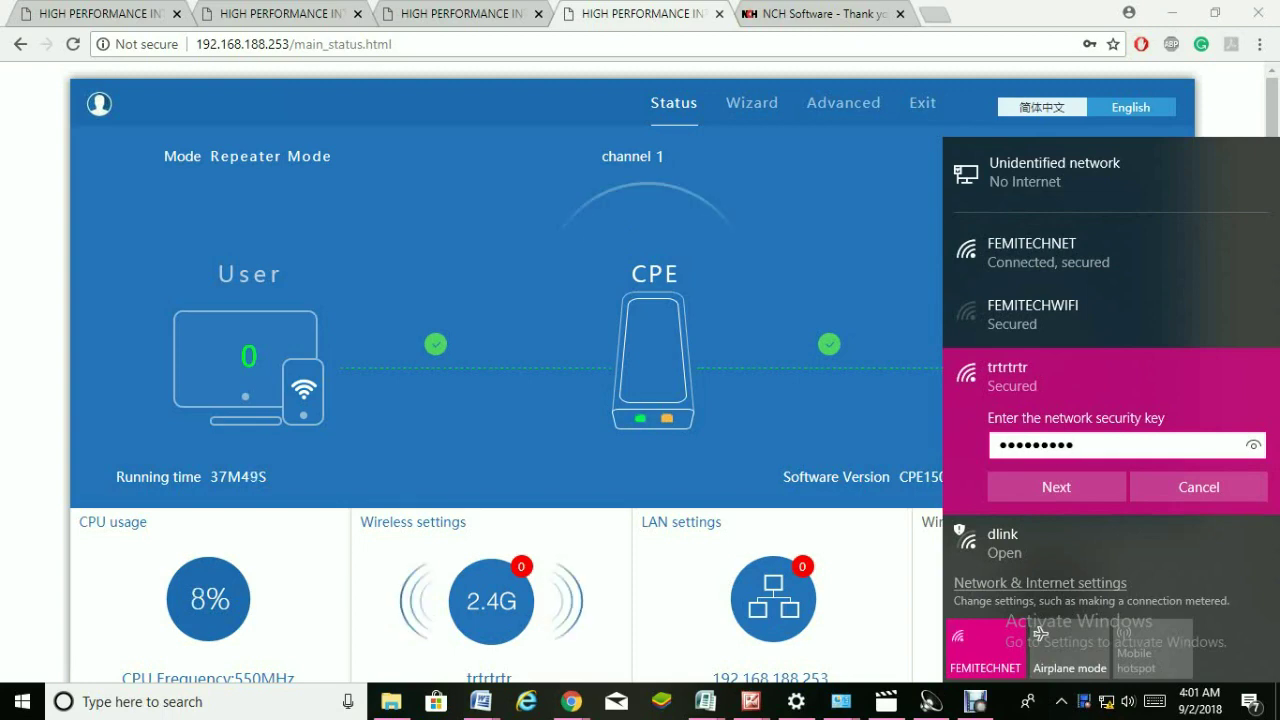
{"action": "key", "text": "Return"}
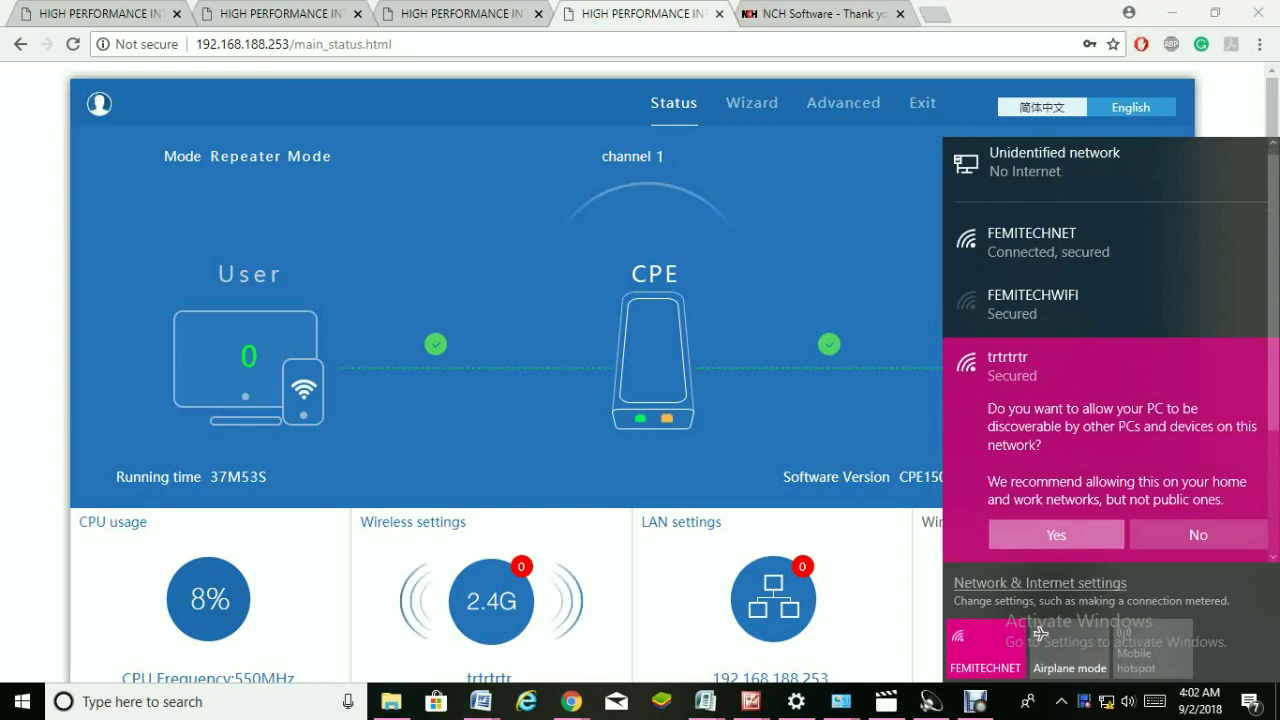
{"action": "key", "text": "Return"}
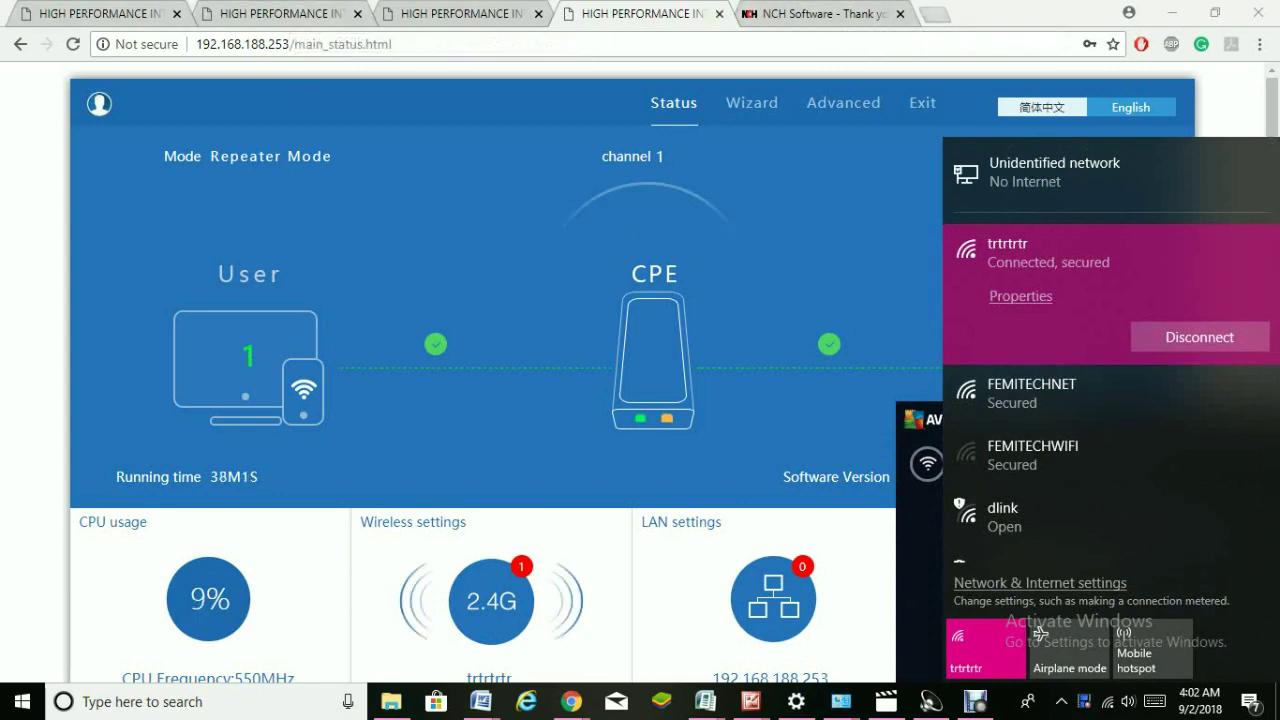
Step: Open femihealthytips.com in a new browser tab and look through its home page to test the internet connection
{"action": "left_click", "coordinate": [933, 14]}
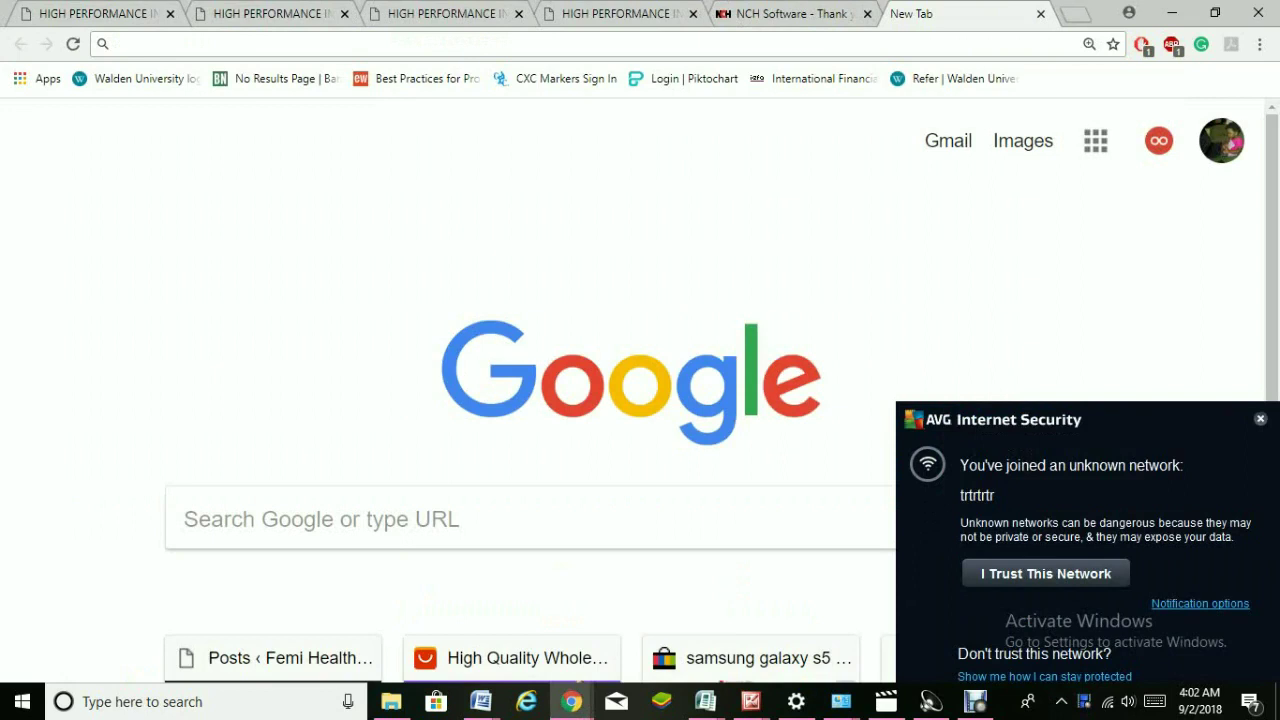
{"action": "type", "text": "femihealthytips.com"}
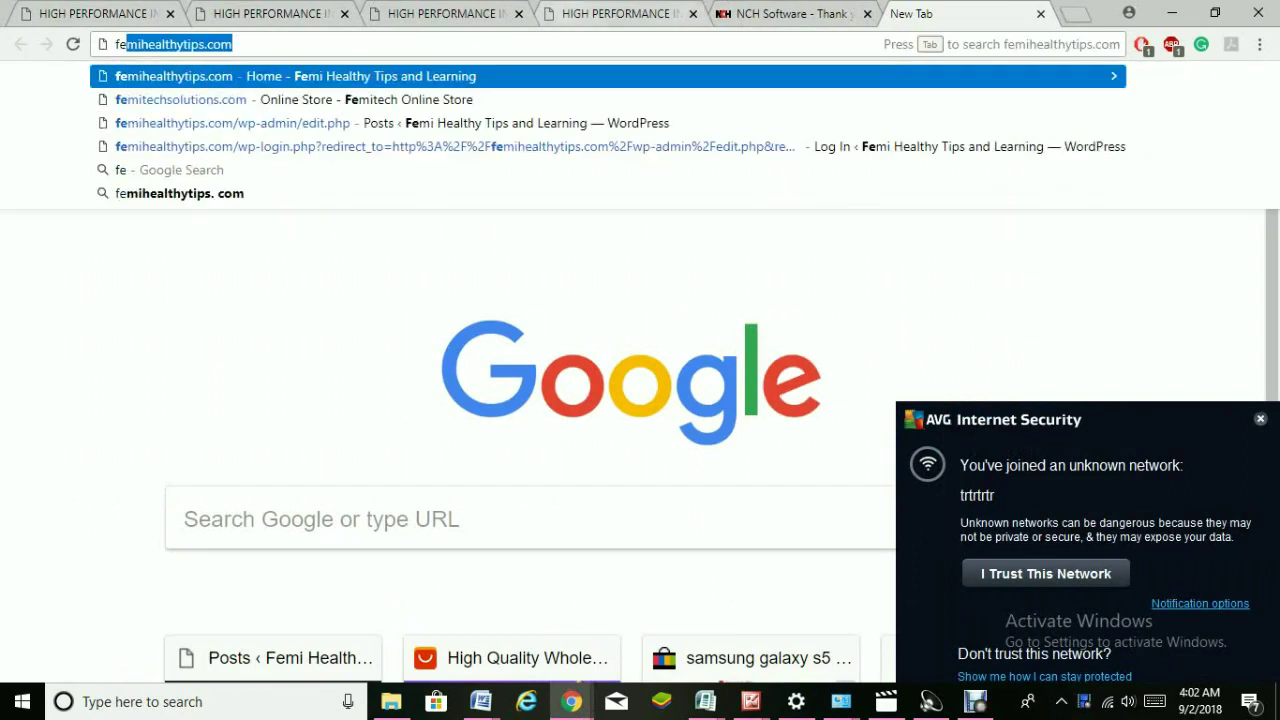
{"action": "key", "text": "Return"}
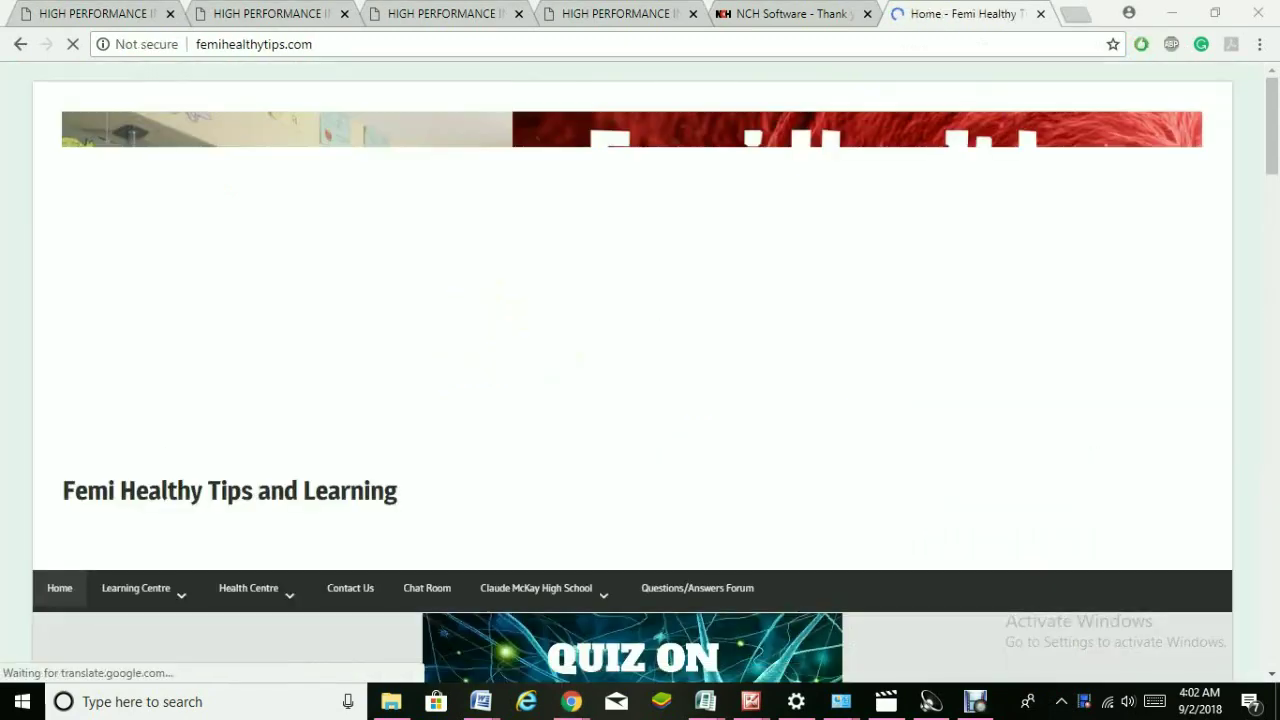
{"action": "scroll", "coordinate": [640, 380], "scroll_direction": "down", "scroll_amount": 9}
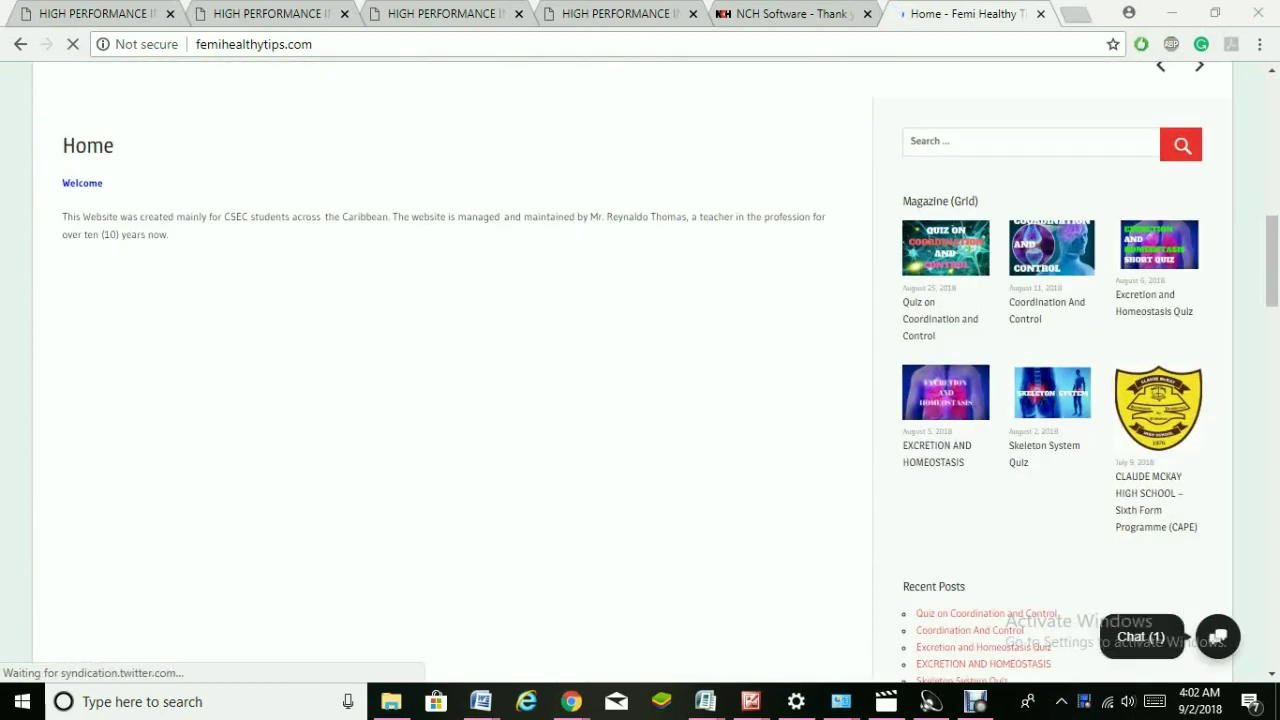
{"action": "scroll", "coordinate": [983, 476], "scroll_direction": "down", "scroll_amount": 2}
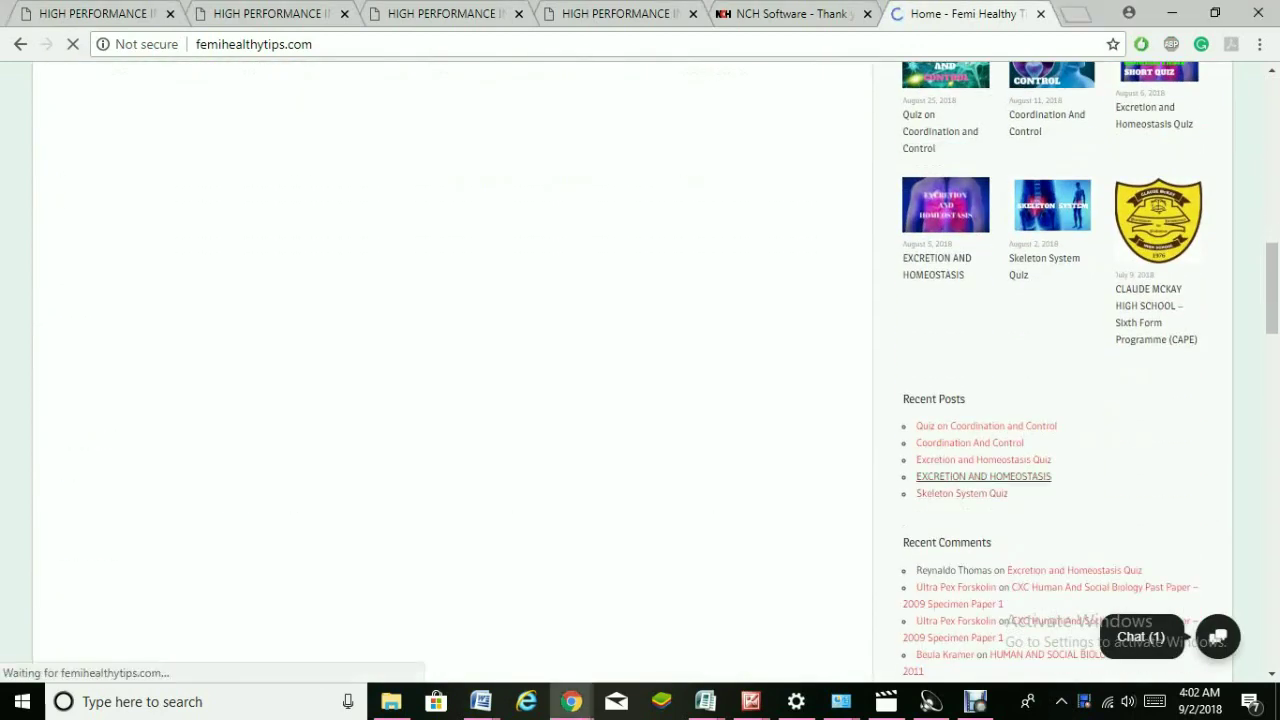